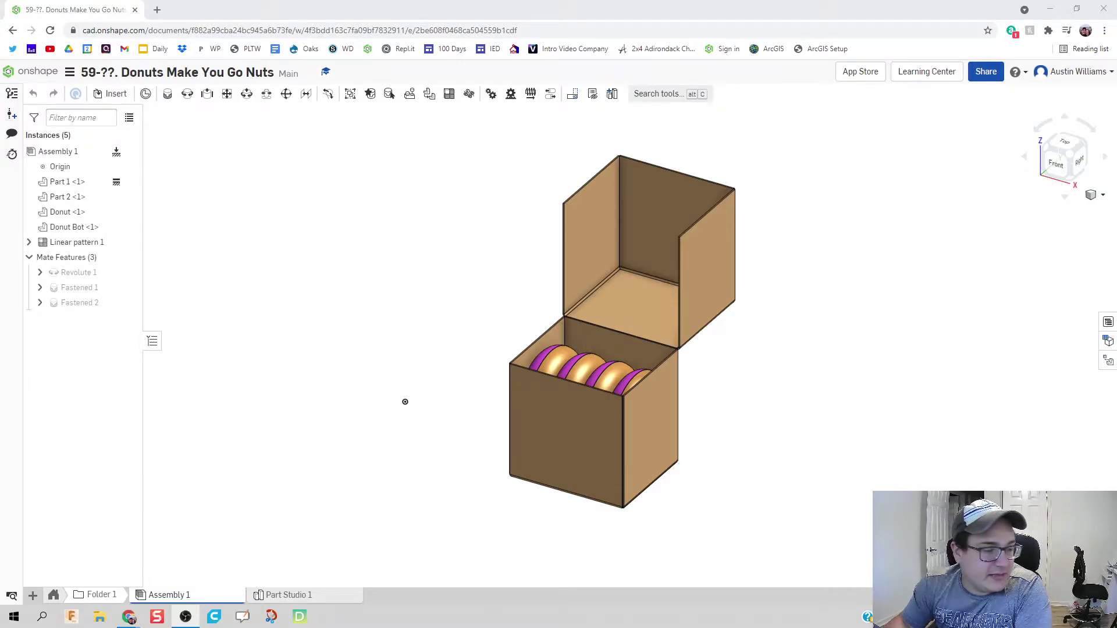
Step: Create Part Studio 2 and start Sketch 1 on the Top plane, viewed normal to it
click(33, 596)
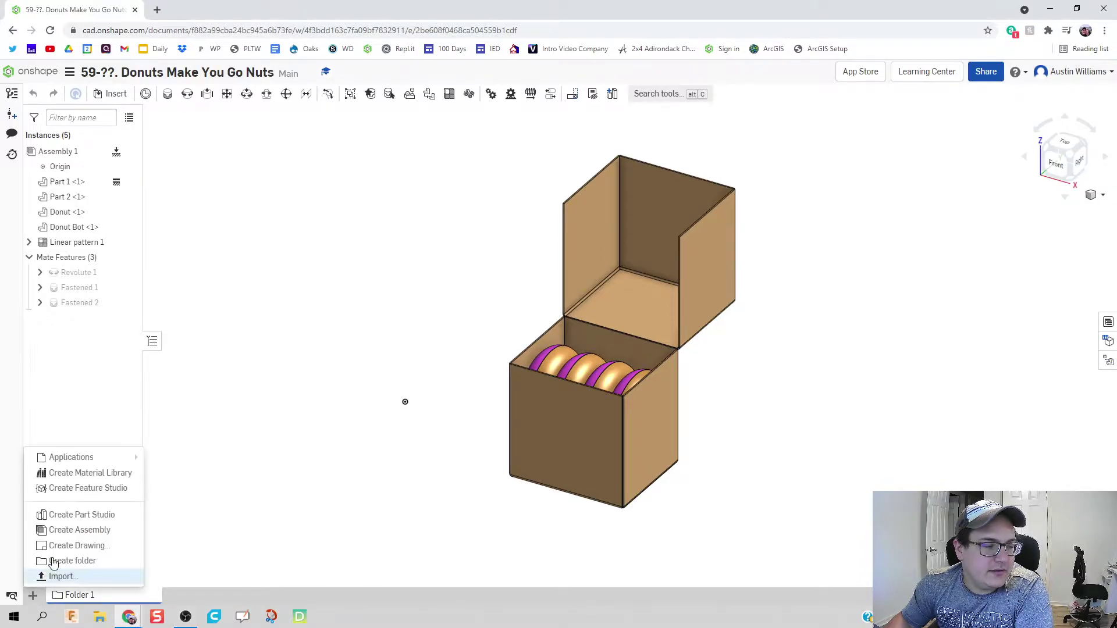
click(80, 515)
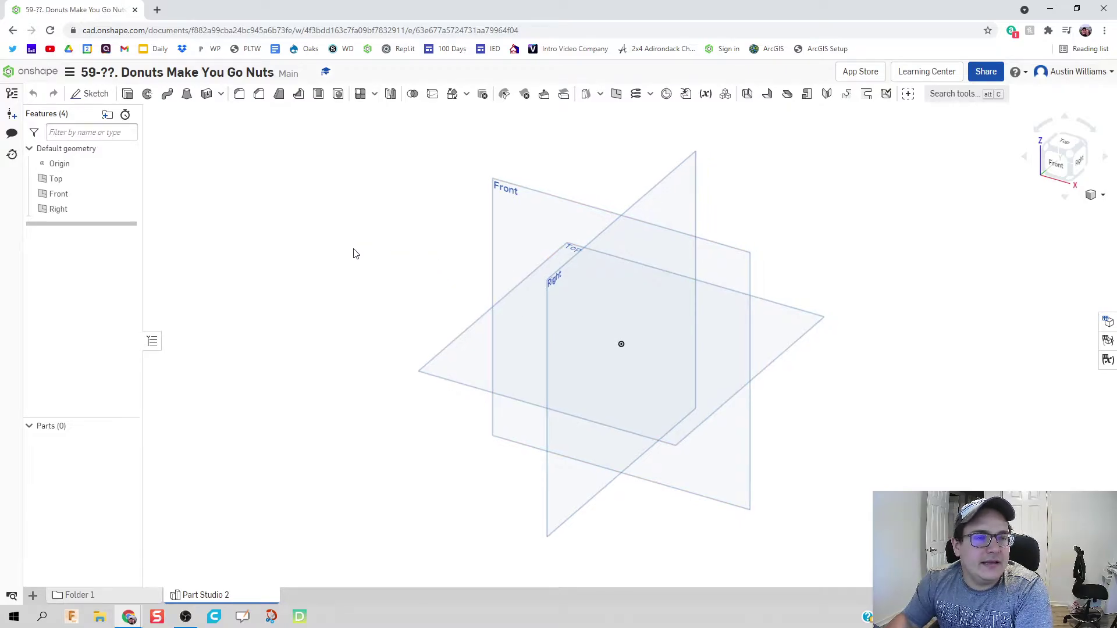
click(86, 95)
click(406, 340)
right_click(407, 340)
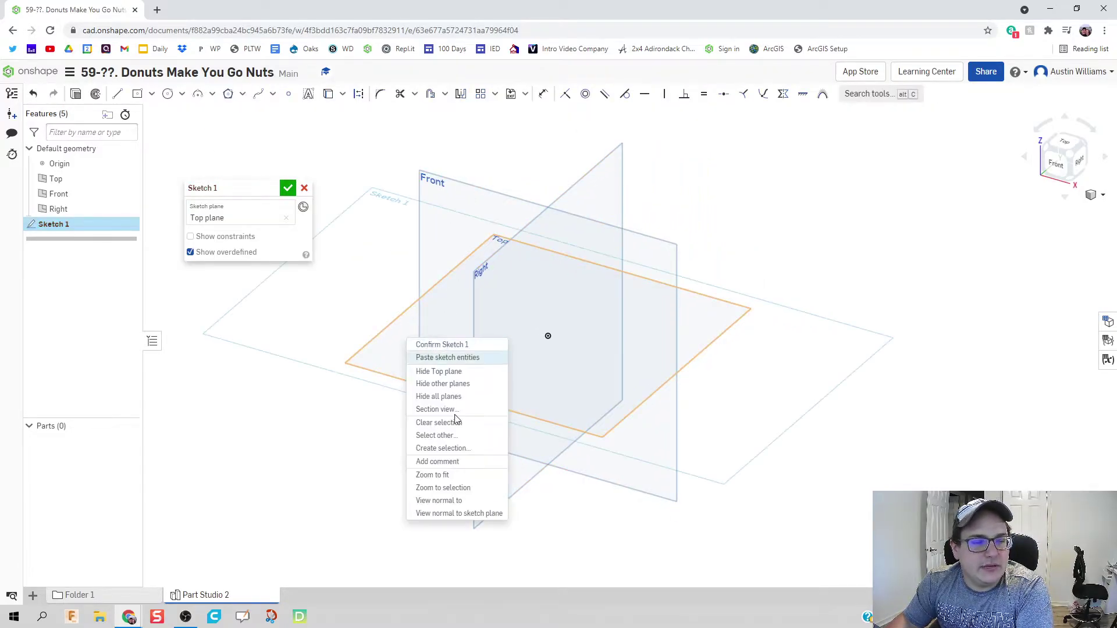
click(487, 510)
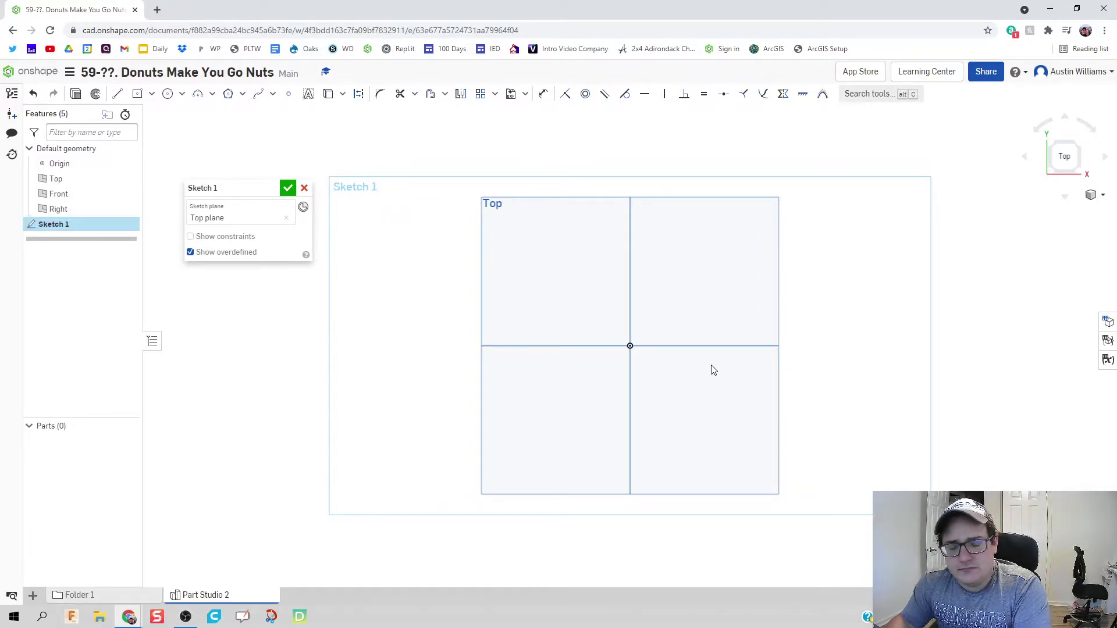
Step: Draw a circle to the right of the origin
key(c)
click(729, 346)
click(724, 378)
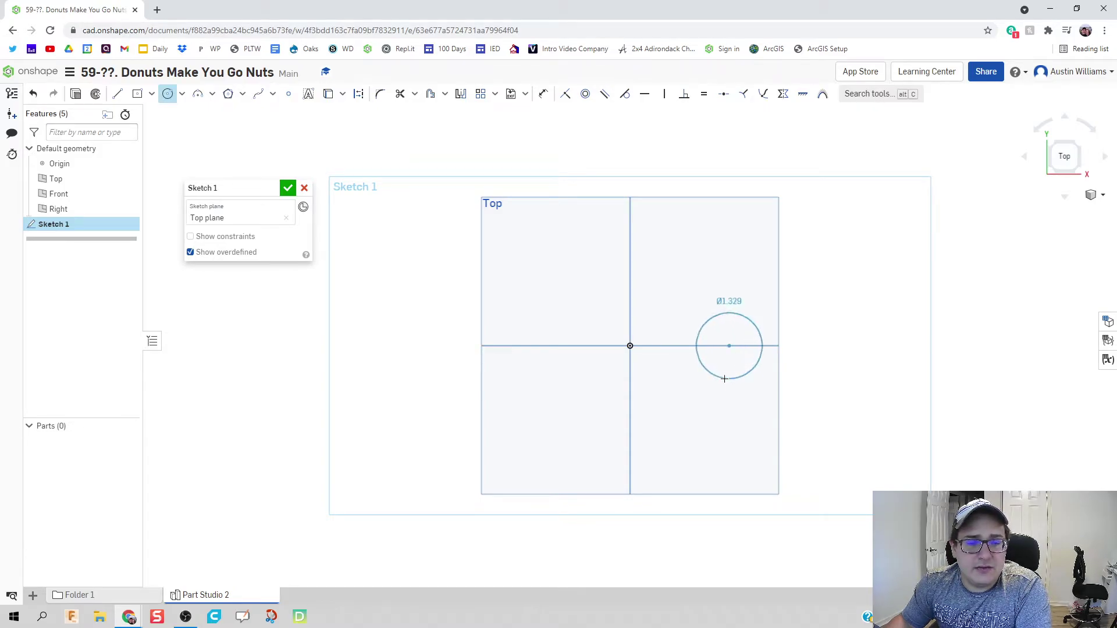
click(739, 291)
key(Escape)
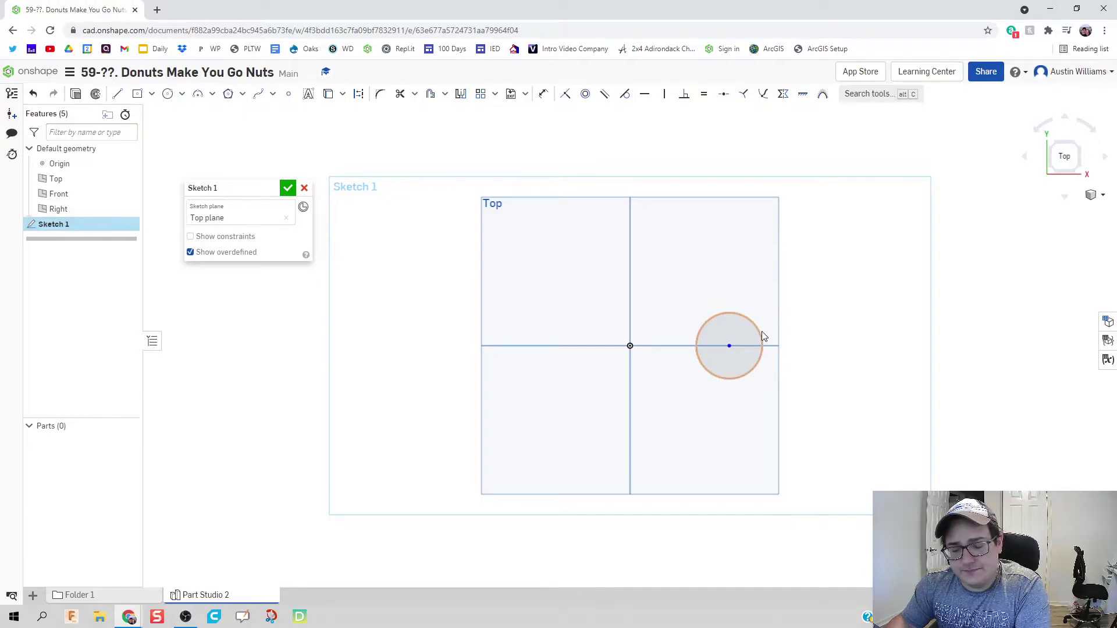
Step: Dimension the circle to a 1.5 diameter, its centre 1.5 from the origin
key(d)
click(755, 326)
click(768, 307)
text(1.5)
key(Return)
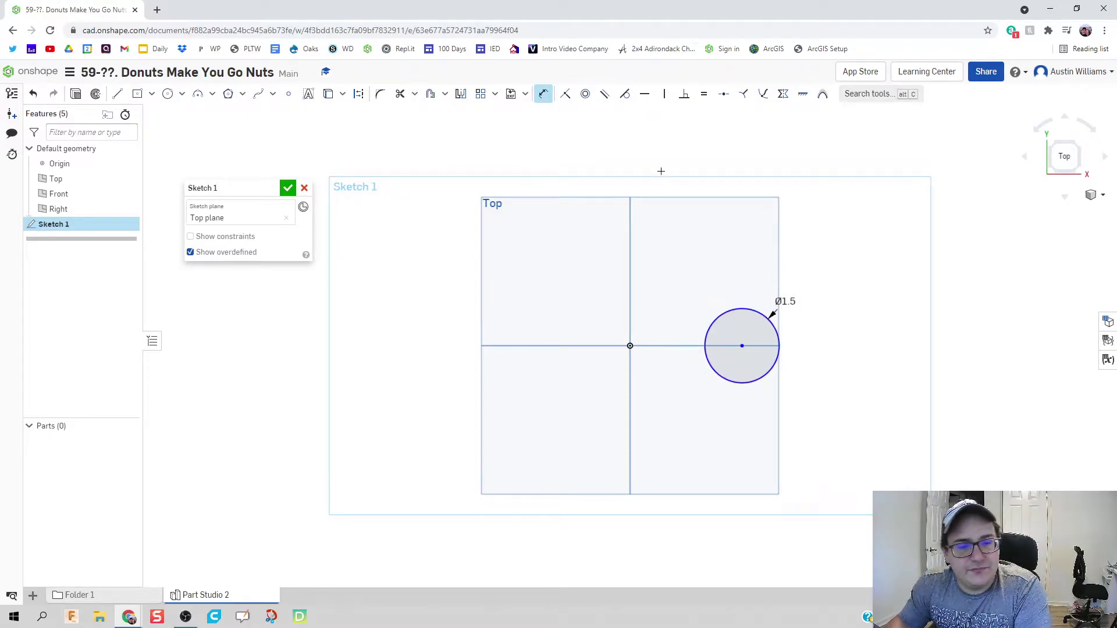
click(629, 345)
click(741, 346)
click(678, 409)
text(1)
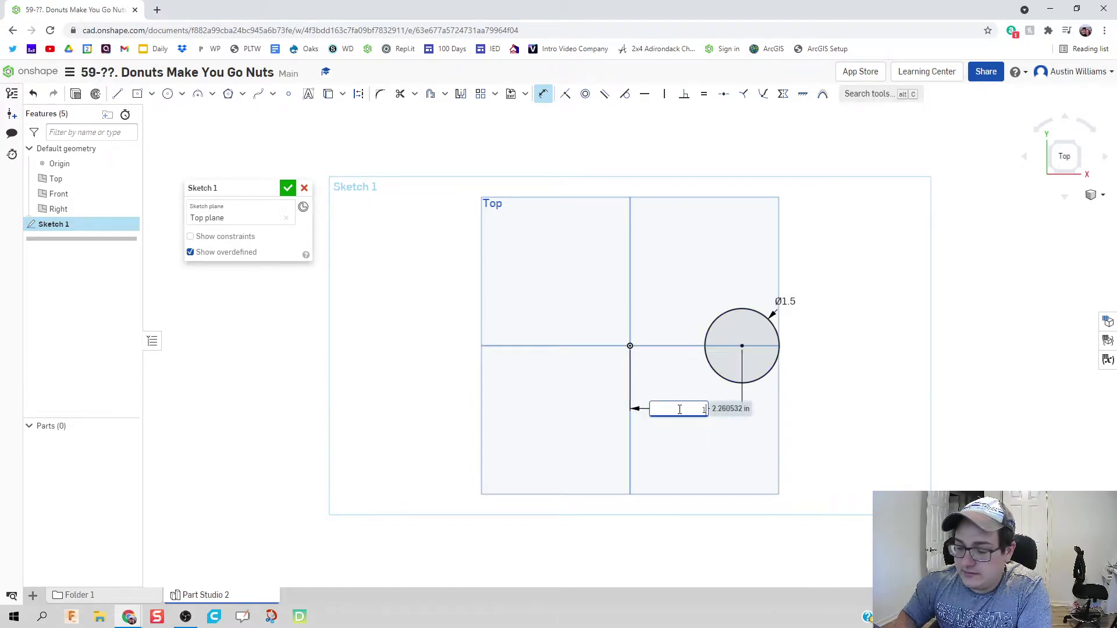
text(.5)
key(Return)
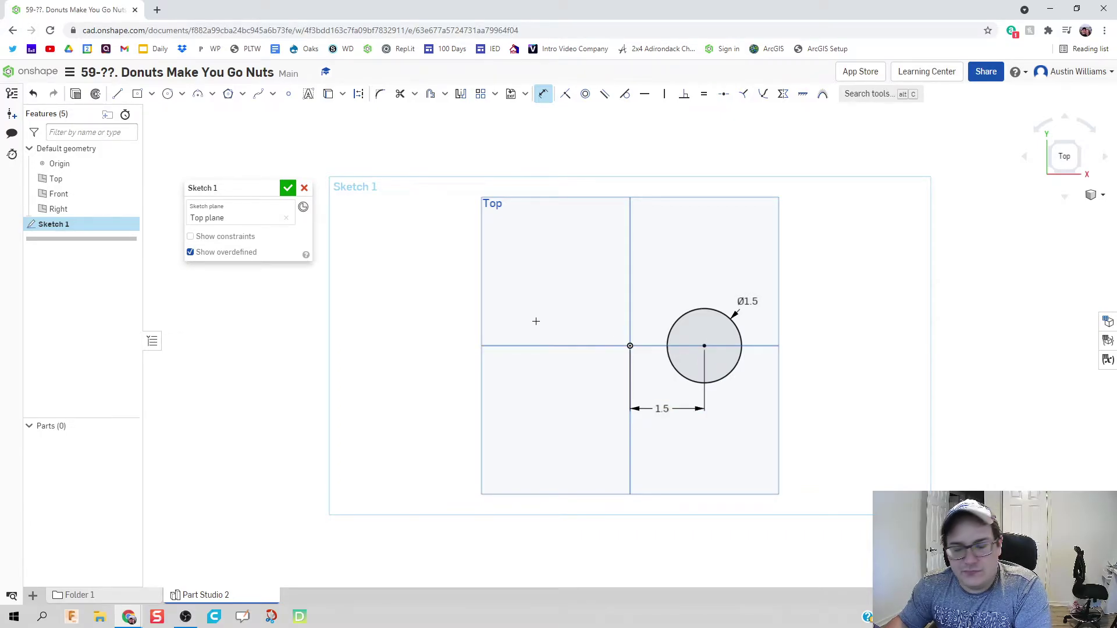
Step: Draw a vertical line through the origin
key(l)
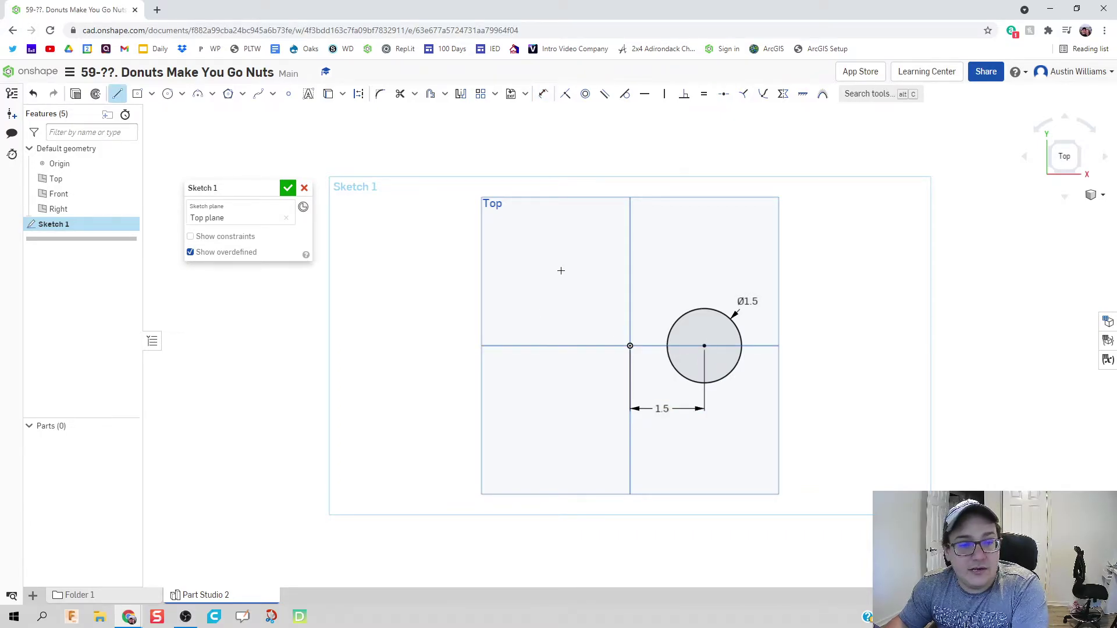
click(630, 282)
click(630, 411)
key(Escape)
Step: Make the vertical line construction geometry and accept the sketch
right_drag(635, 467, 618, 443)
scroll(623, 407, up, 3)
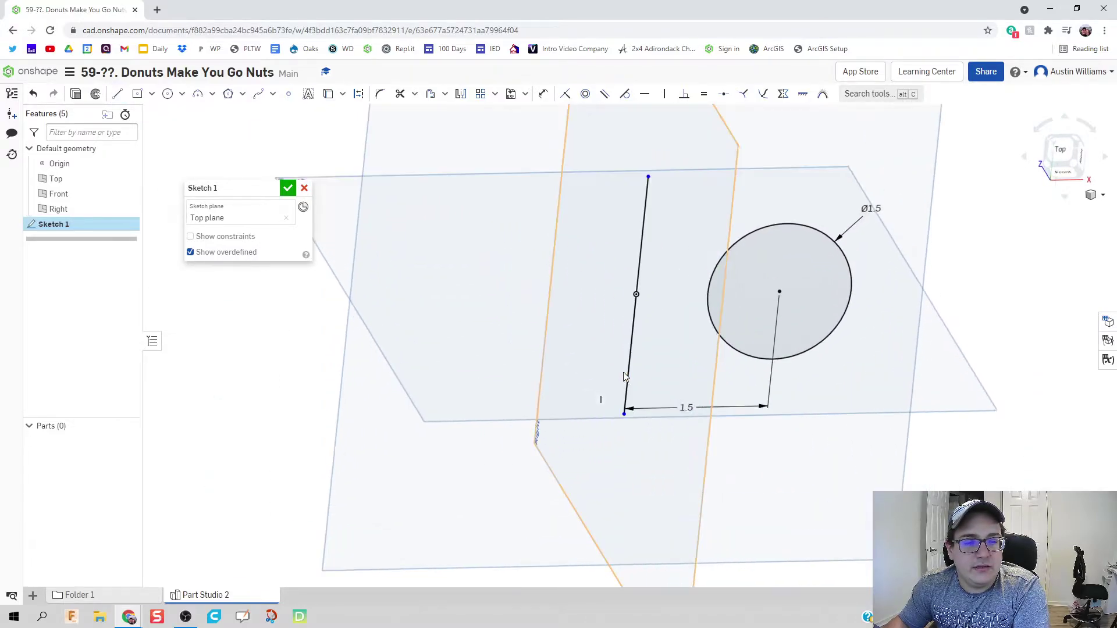
right_click(645, 254)
click(641, 251)
right_click(640, 251)
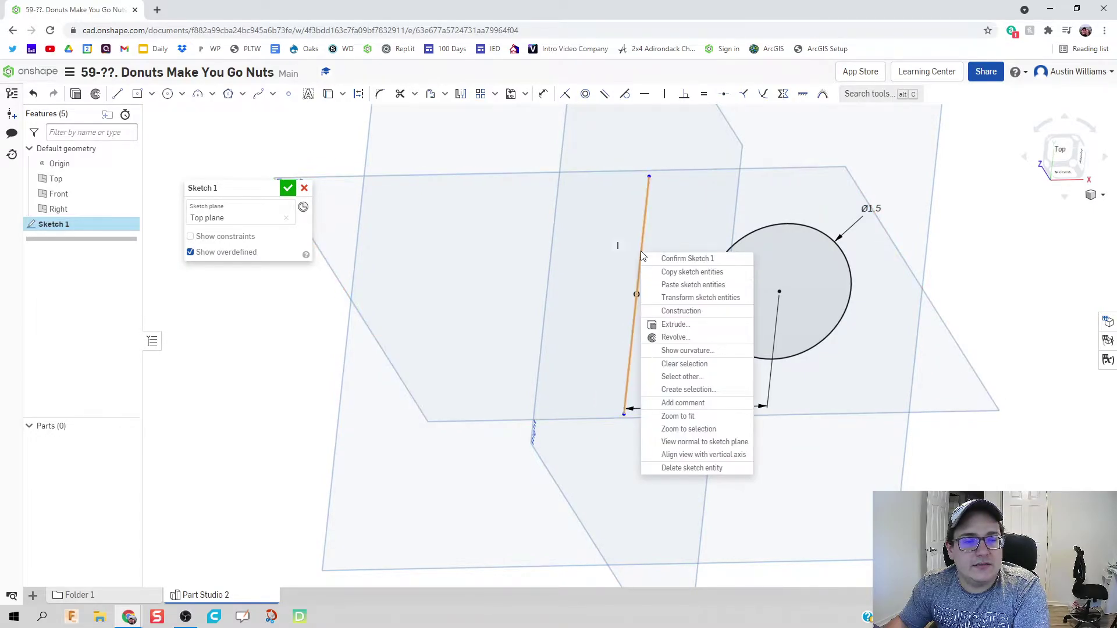
click(681, 311)
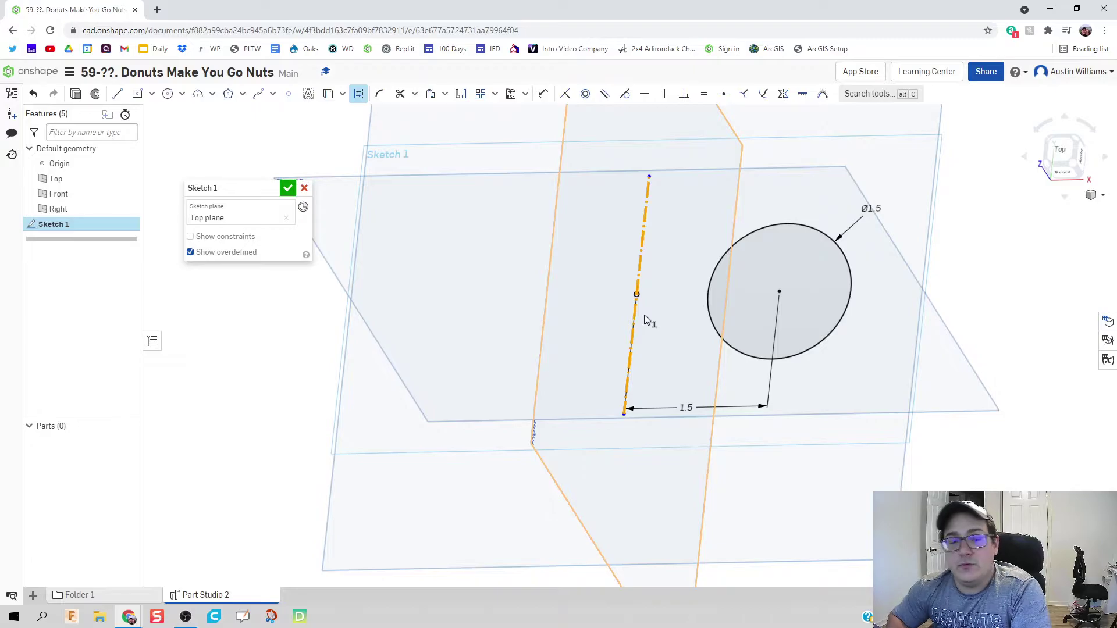
click(289, 188)
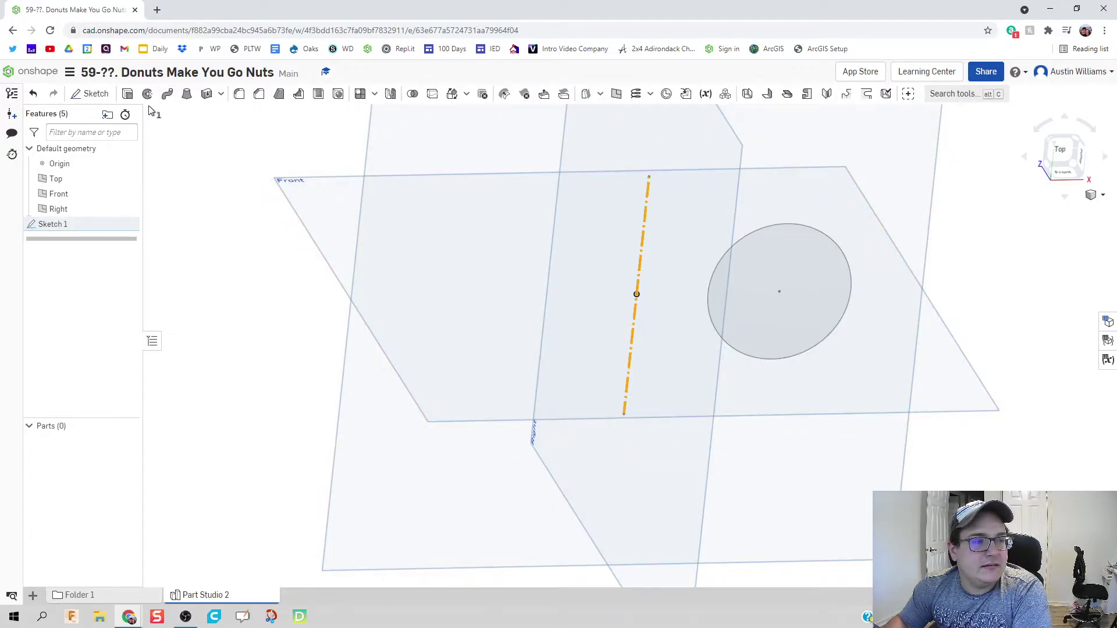
Step: Reopen Sketch 1, add a line across the circle's diameter, and accept it
double_click(43, 225)
key(l)
click(708, 292)
click(849, 289)
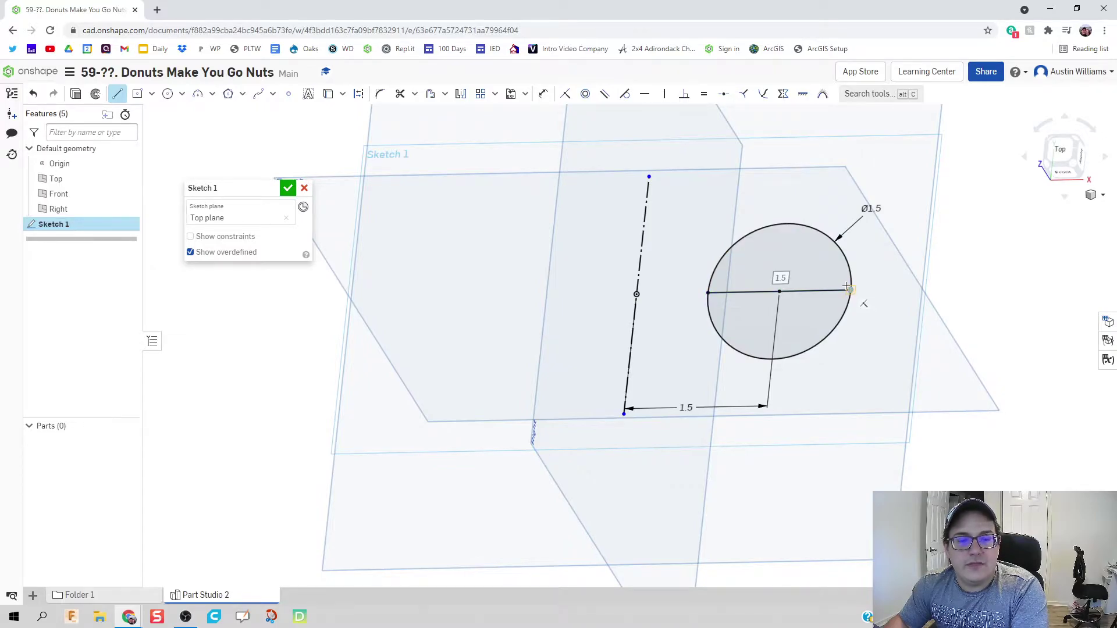
key(Escape)
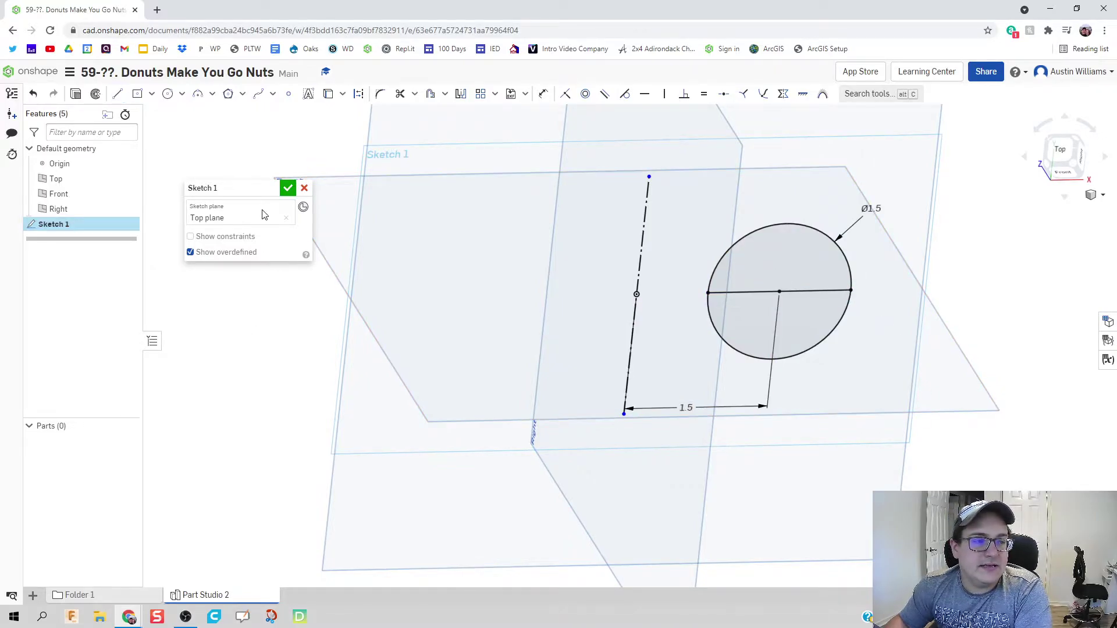
click(288, 188)
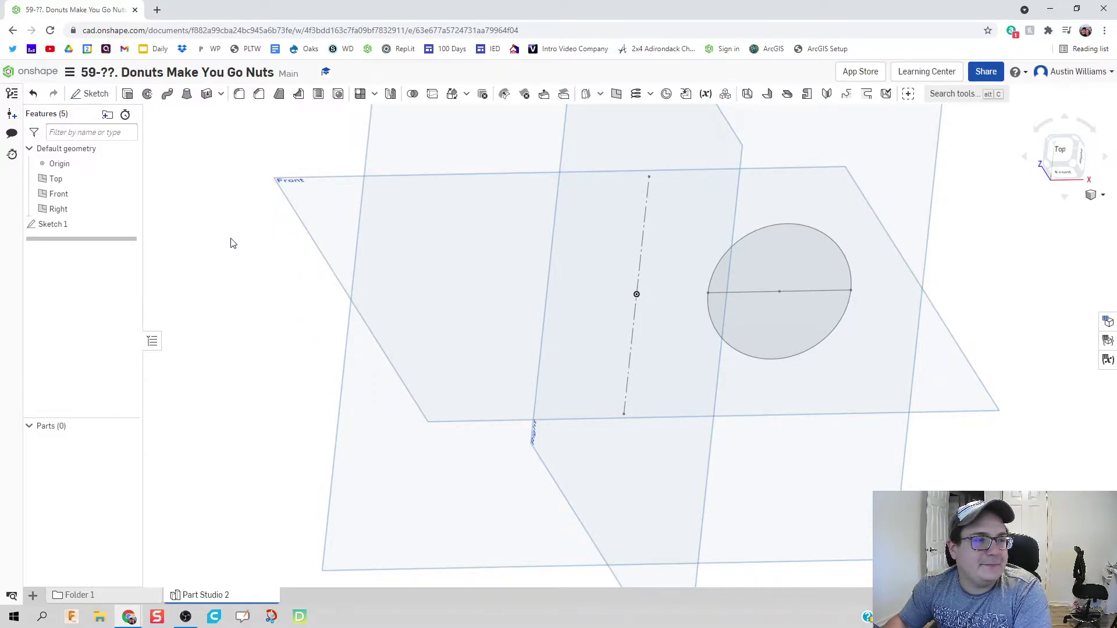
Step: Revolve the circle's upper half around the vertical construction axis
scroll(461, 326, down, 3)
middle_drag(513, 331, 563, 379)
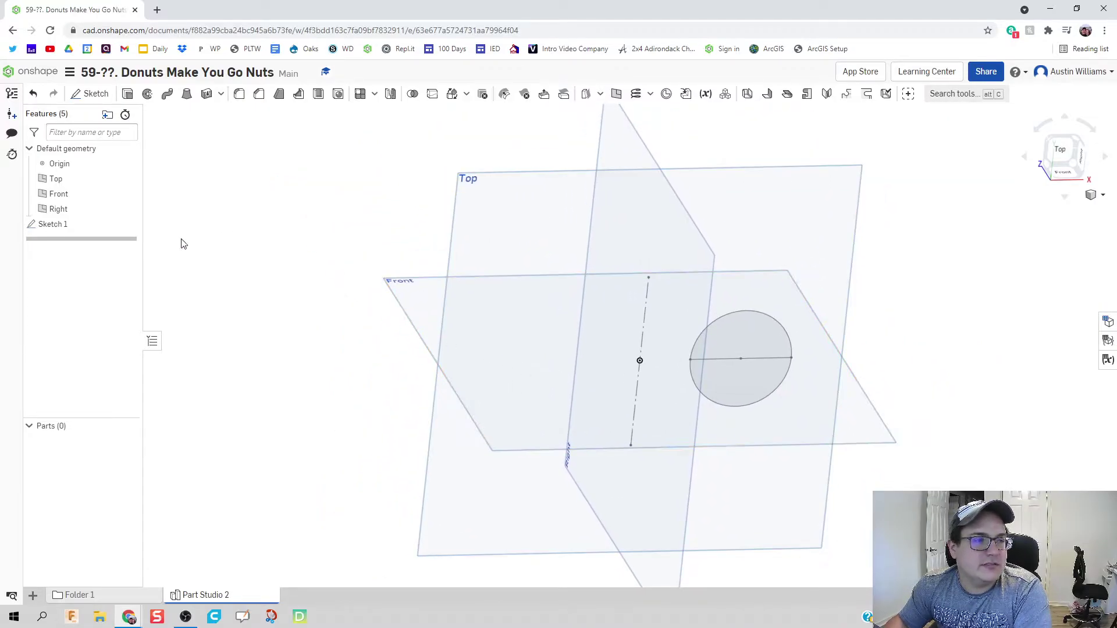
click(147, 94)
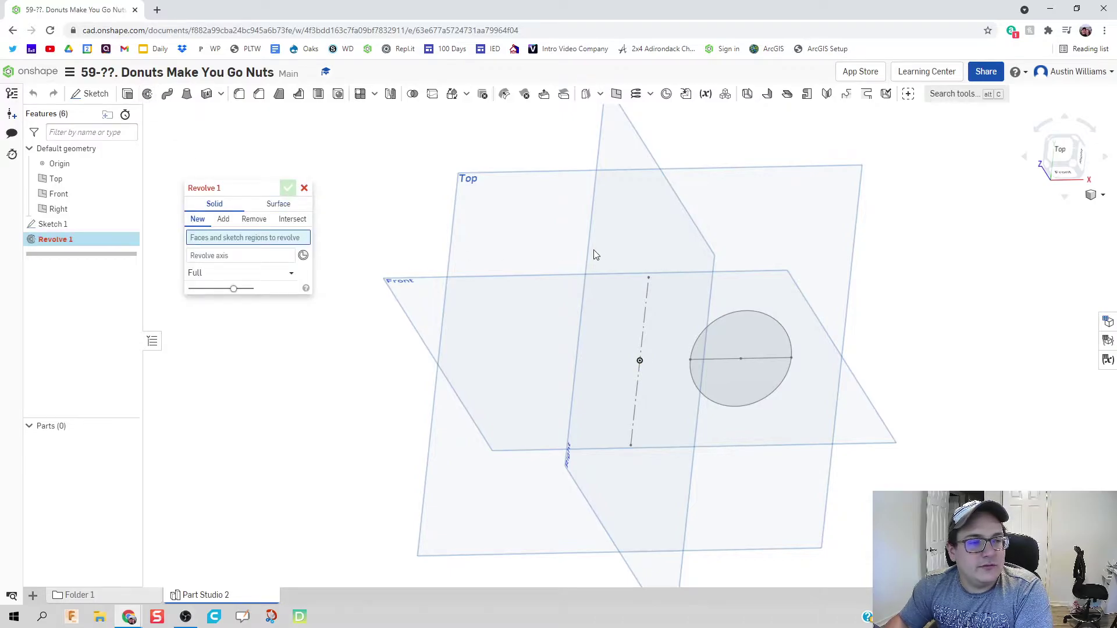
click(734, 340)
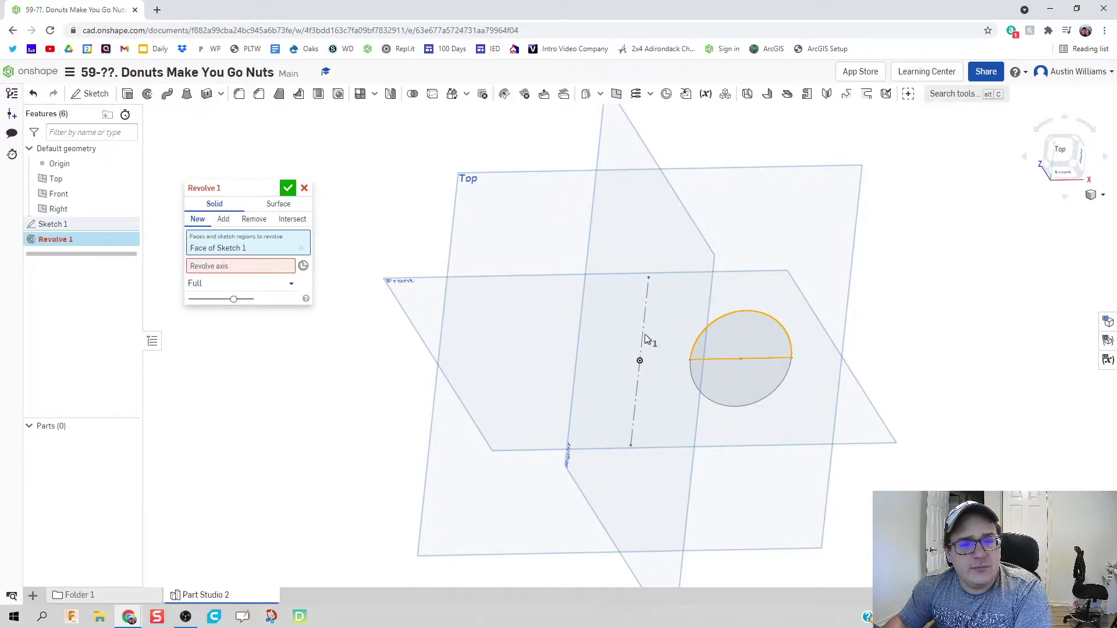
click(251, 268)
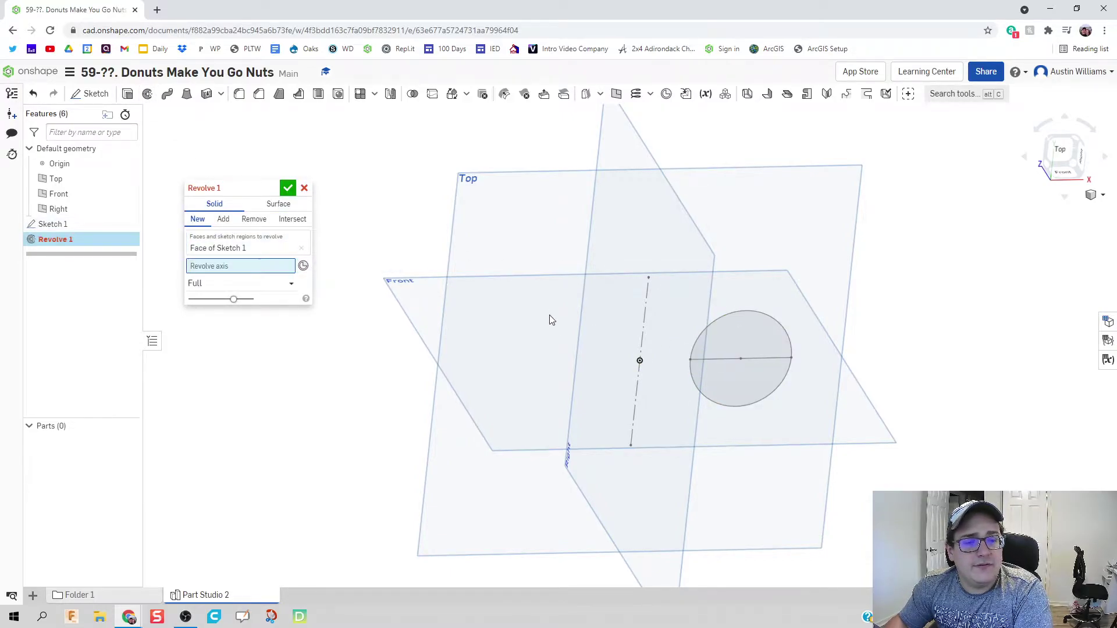
click(641, 331)
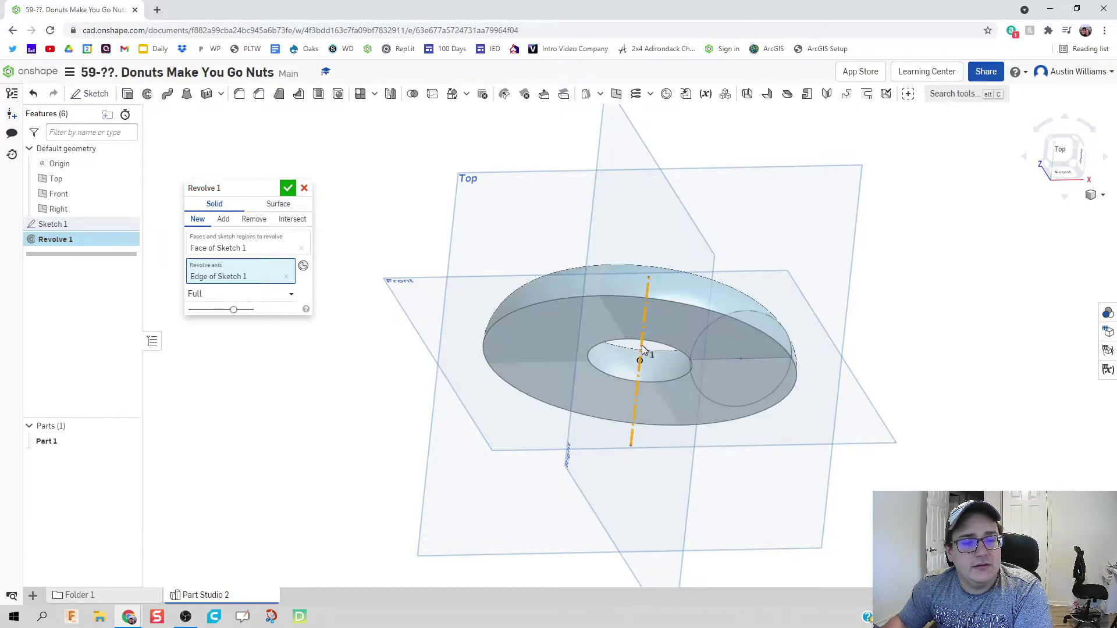
click(287, 187)
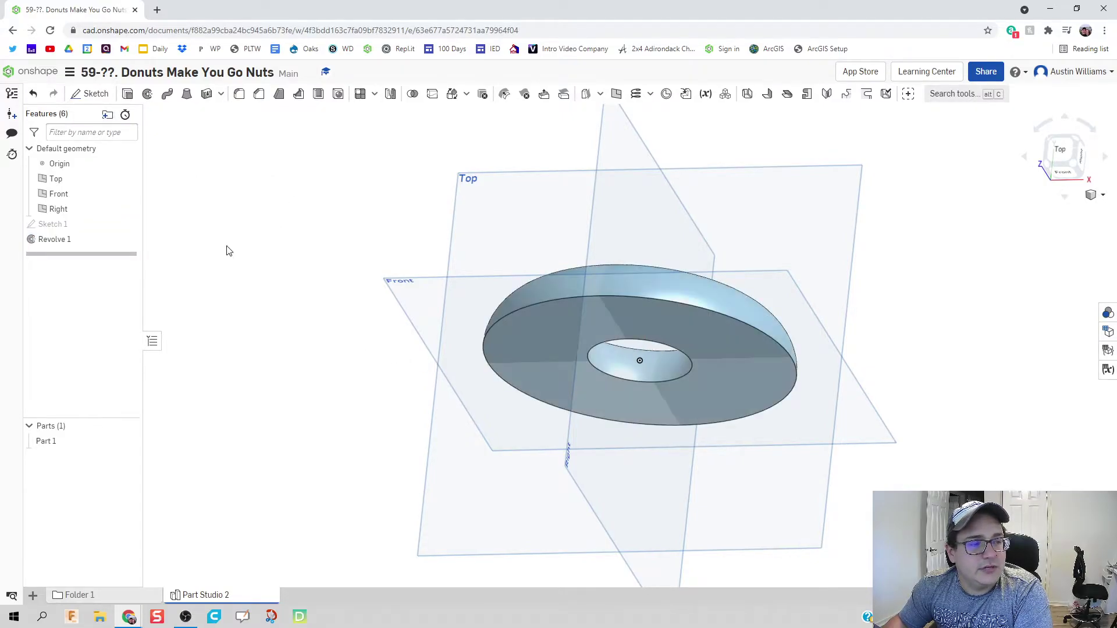
Step: Rename the new part to Donut Top and show Sketch 1 again
right_click(65, 443)
click(135, 282)
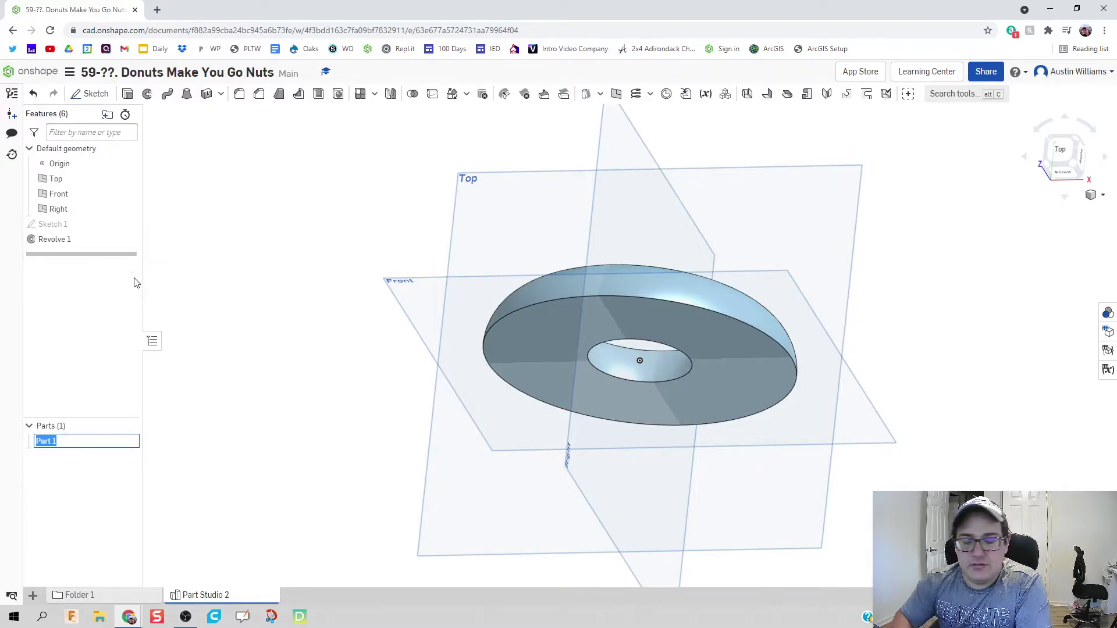
text(D)
text(onut T)
text(u)
text(op)
key(Return)
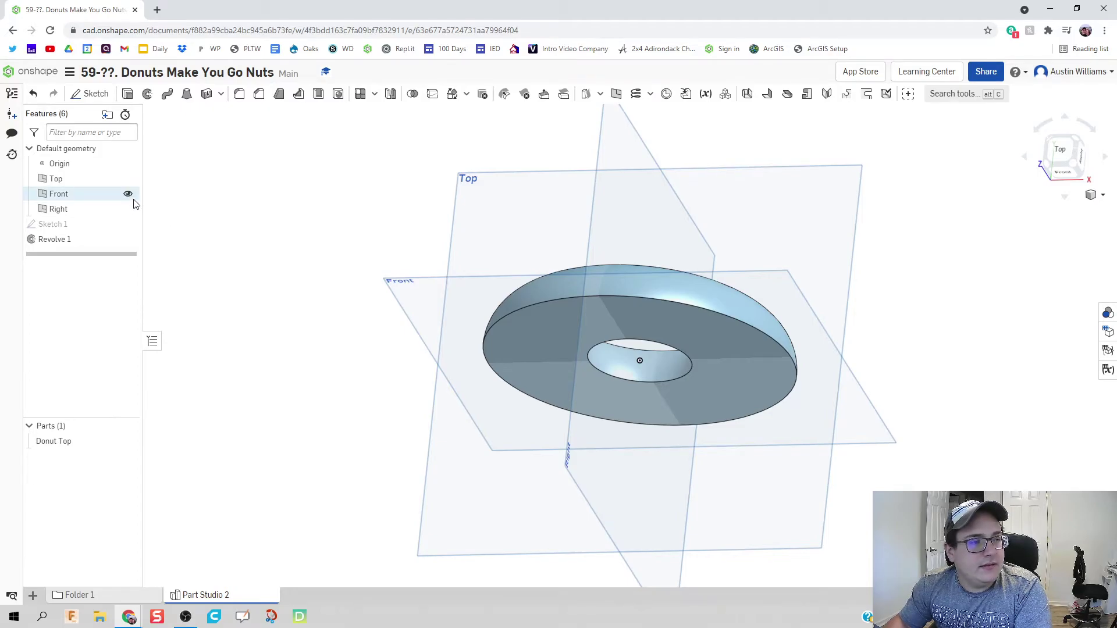
click(128, 225)
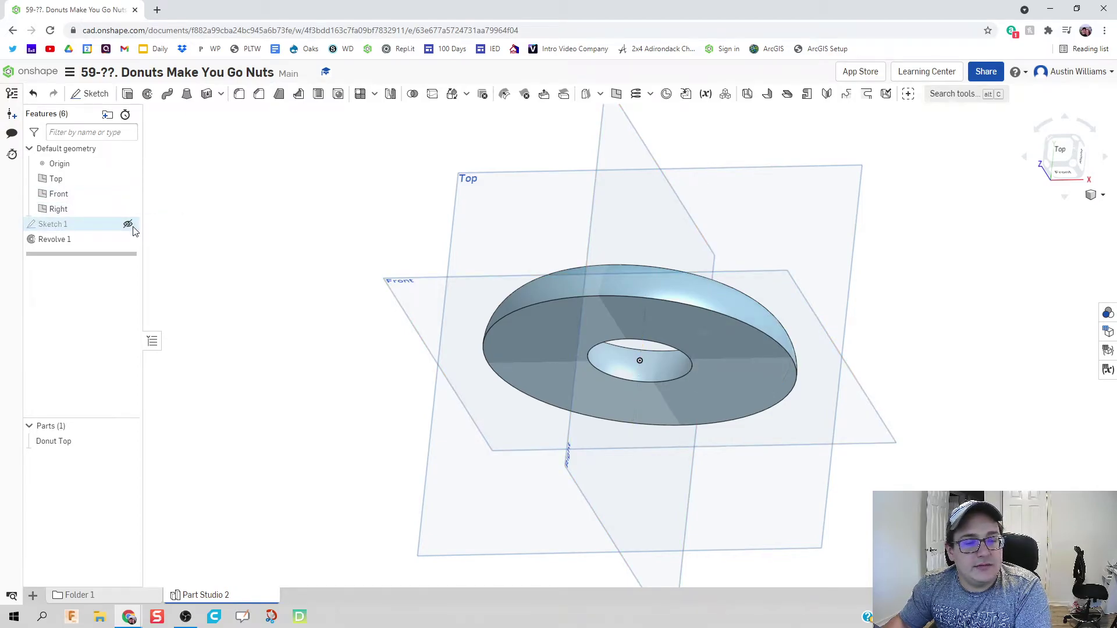
Step: Revolve the circle's lower half around the construction axis as a separate new part
click(147, 94)
click(756, 391)
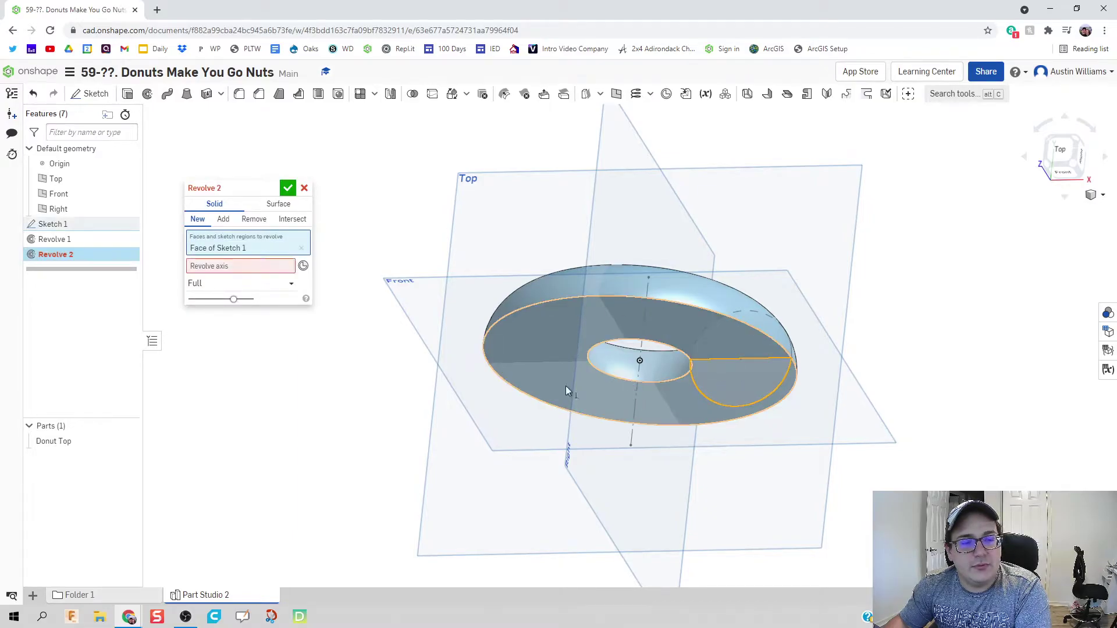
click(631, 410)
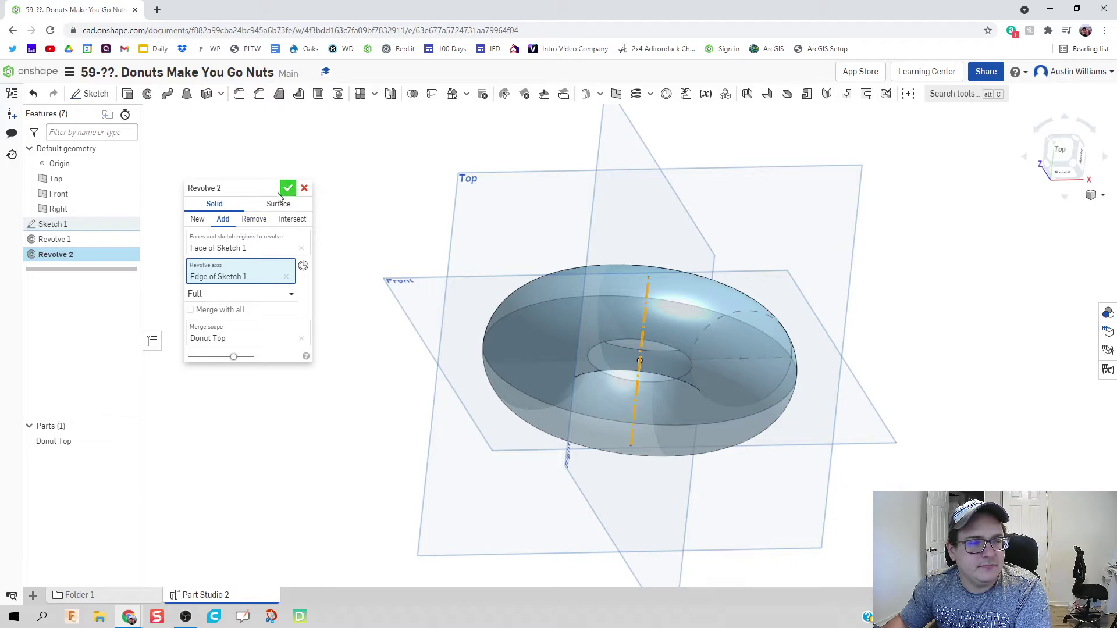
click(192, 222)
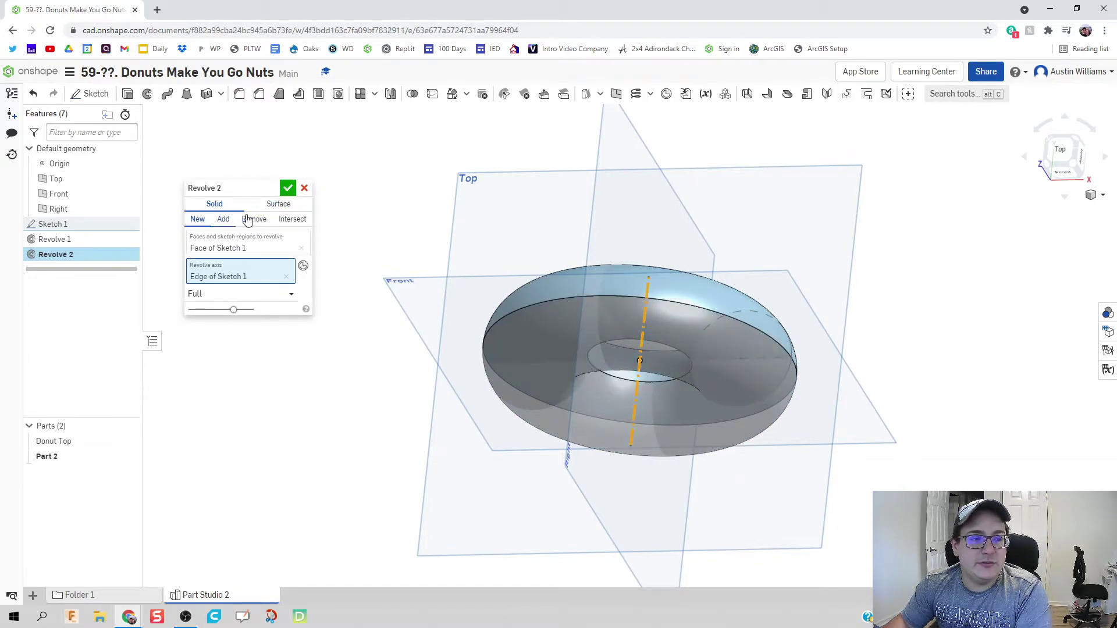
click(288, 187)
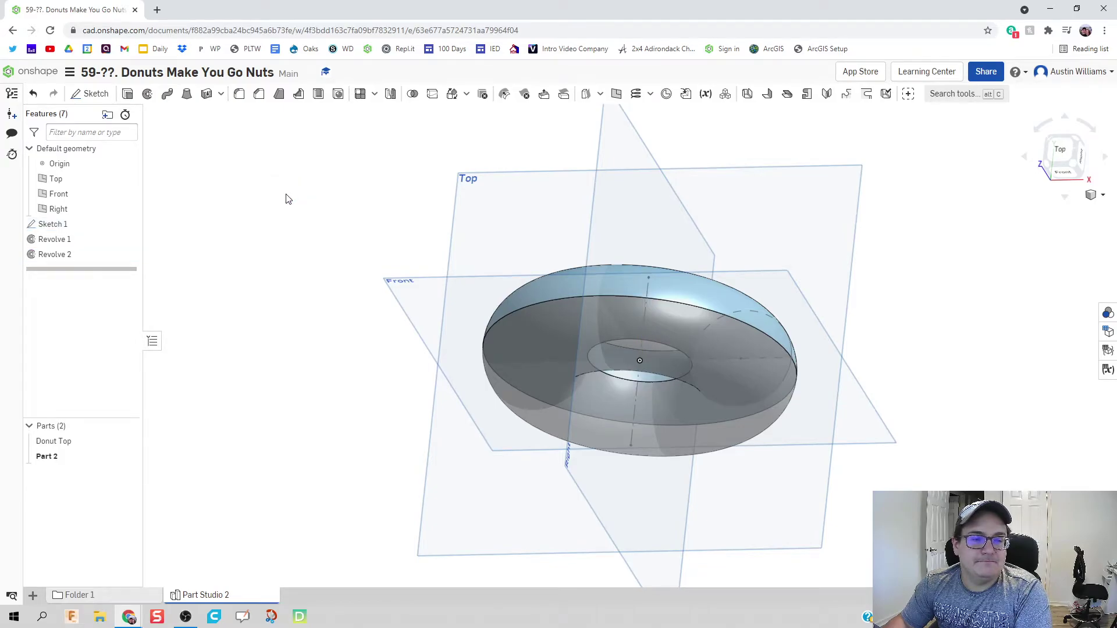
Step: Rename Part 2 to Donut Bottom
right_click(67, 464)
click(76, 268)
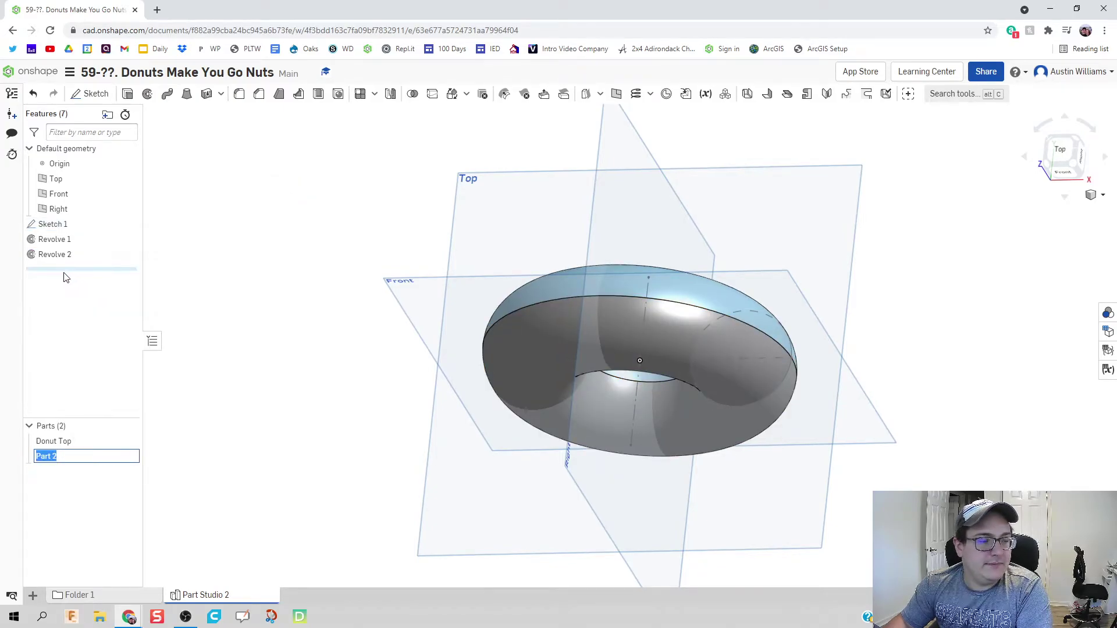
text(Donut )
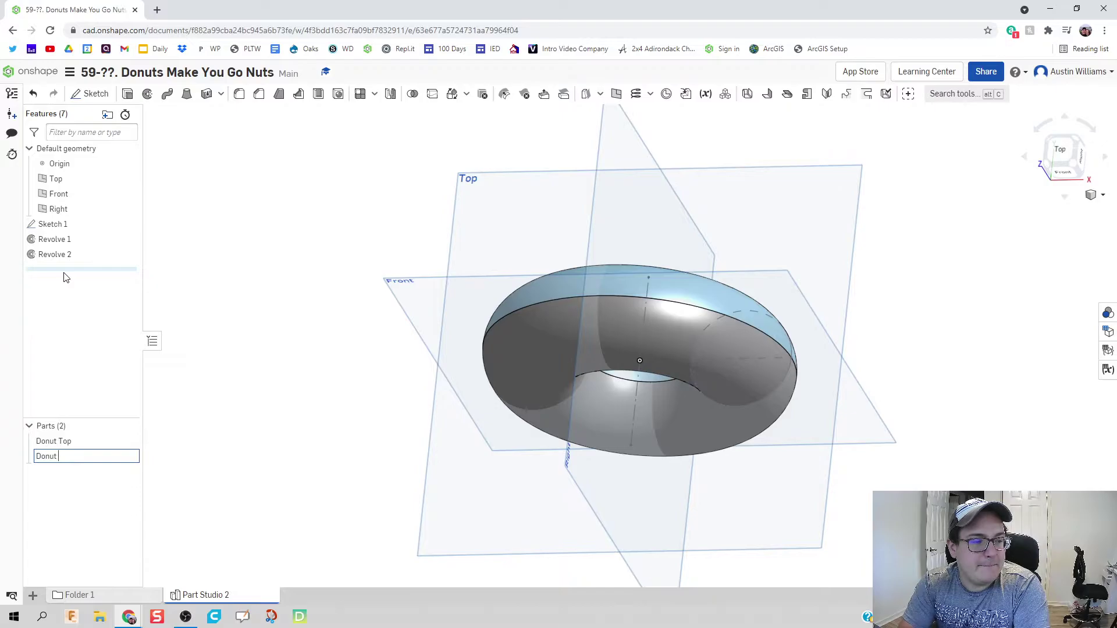
text(Bottom)
key(Return)
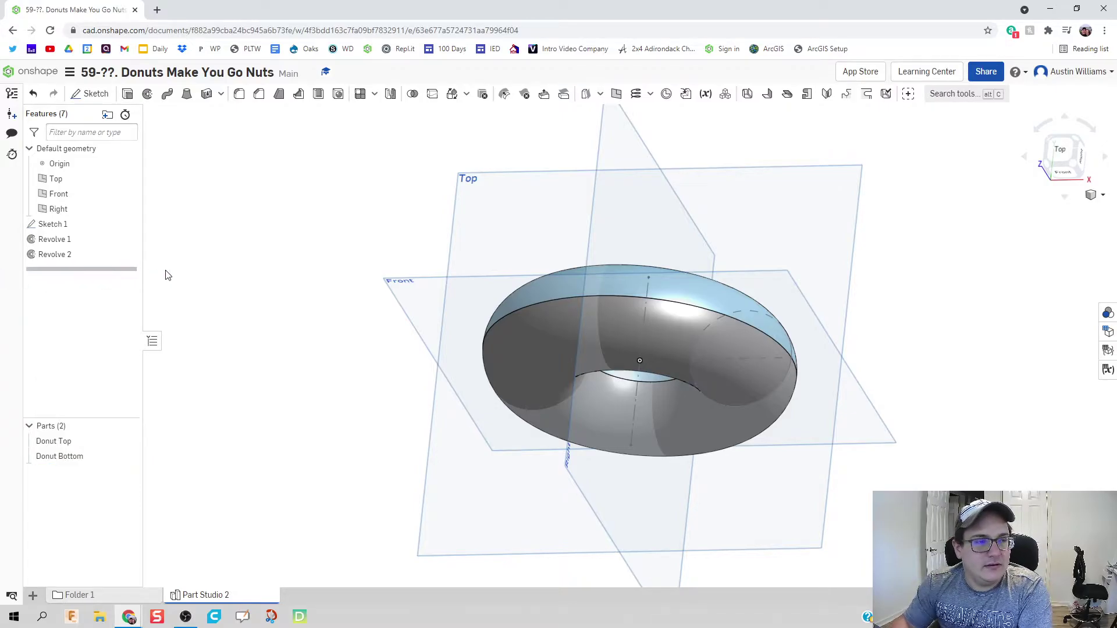
Step: Give Donut Top a saturated magenta appearance mixed in the colour Mixer
right_click(117, 441)
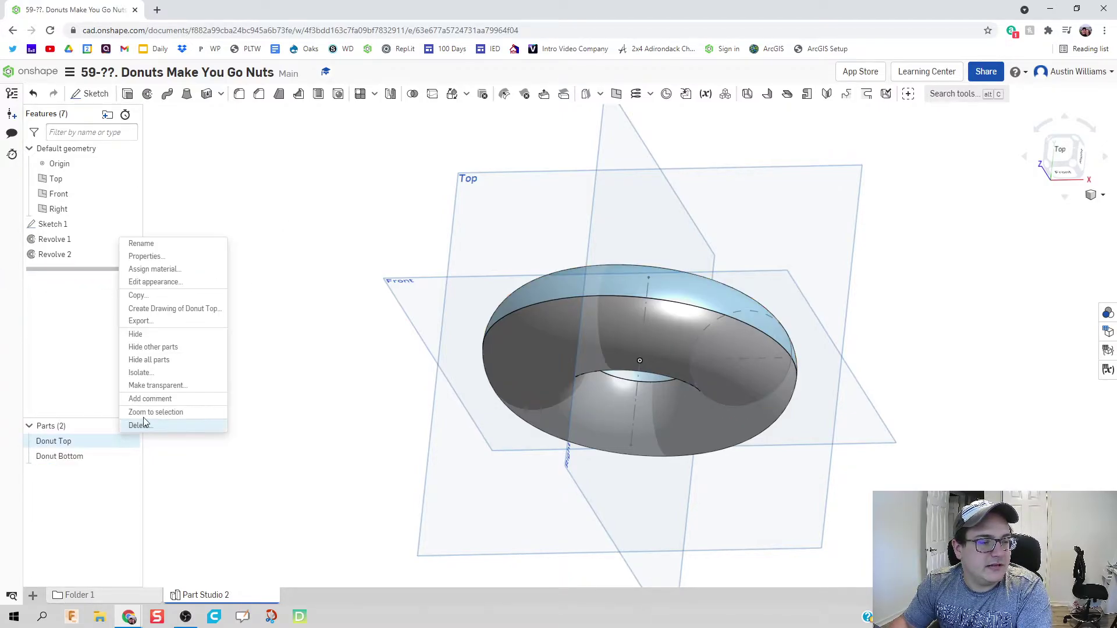
click(185, 282)
right_drag(433, 242, 412, 292)
click(239, 380)
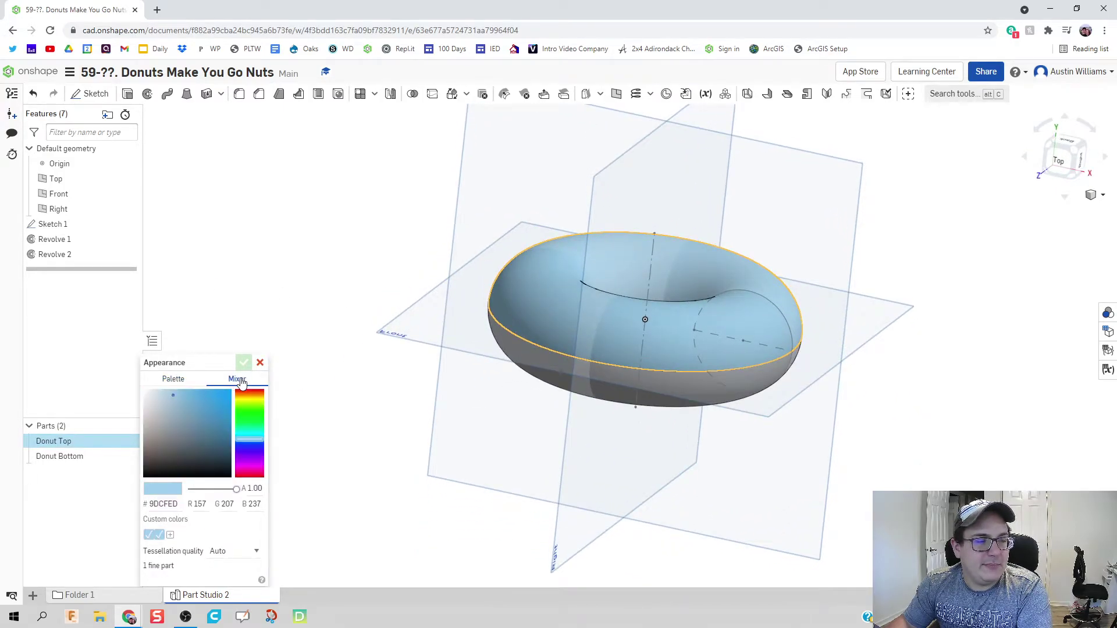
click(247, 460)
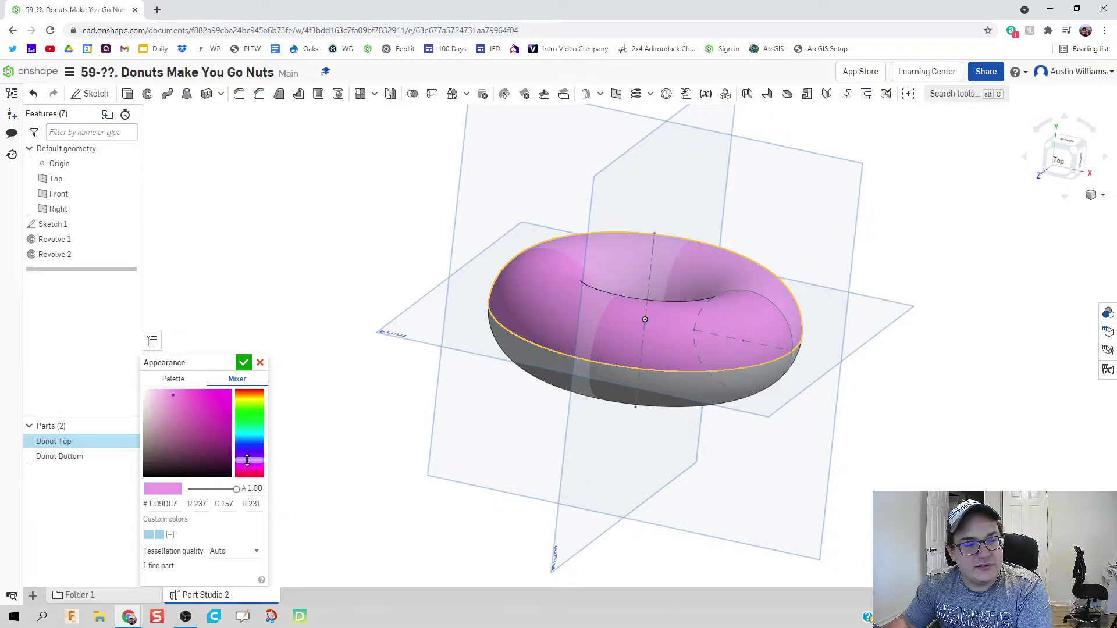
drag(247, 461, 245, 455)
drag(175, 397, 189, 396)
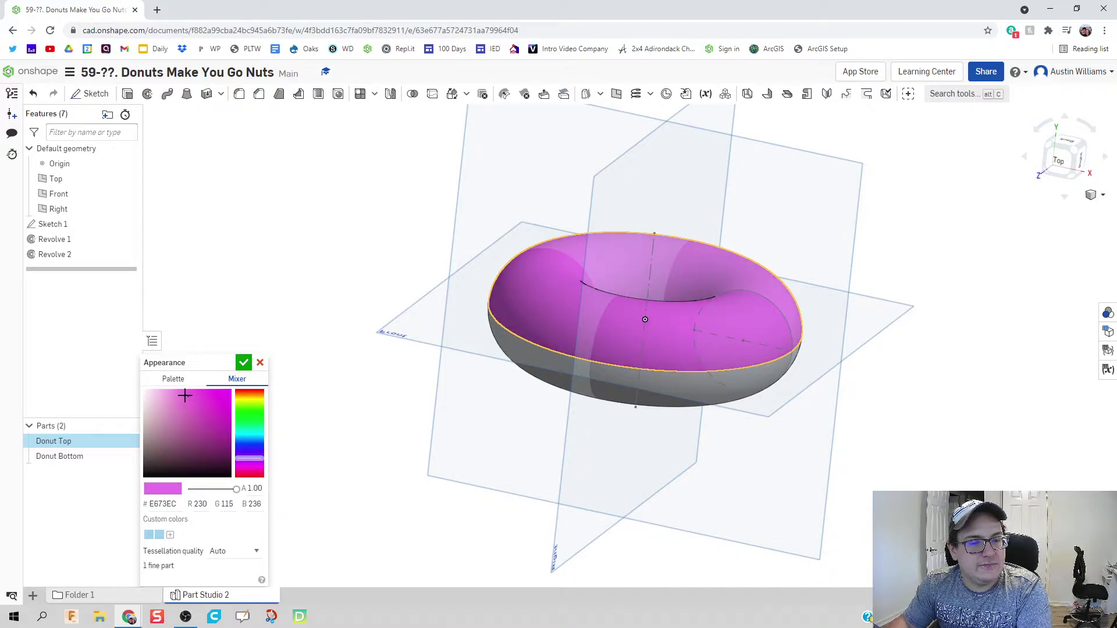
click(243, 363)
right_drag(244, 371, 332, 314)
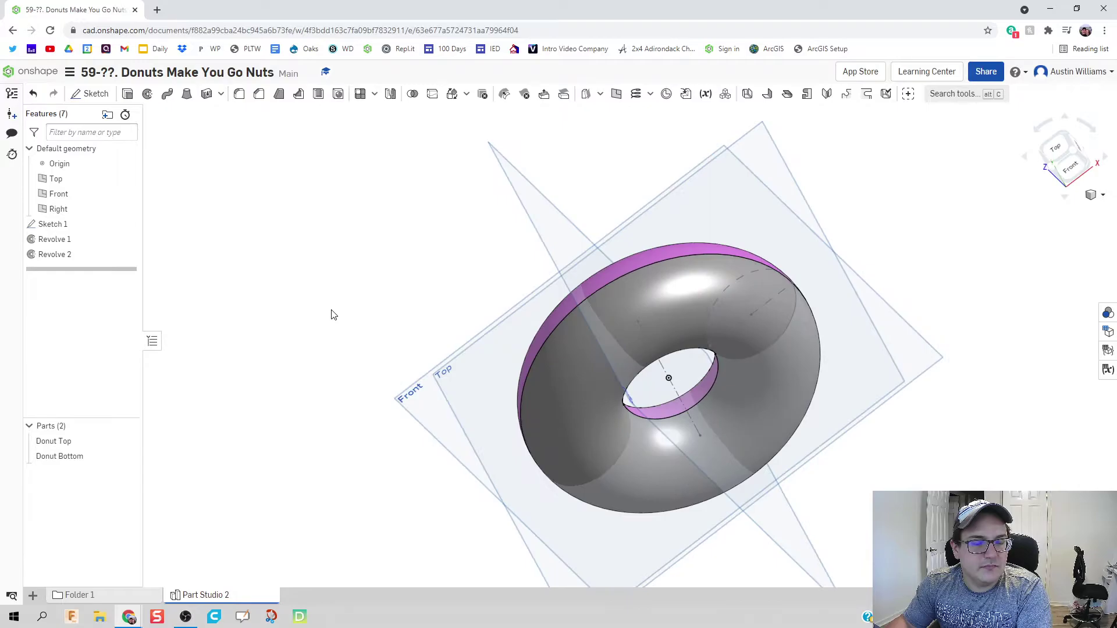
Step: Give Donut Bottom a tan appearance (#EAB97D)
right_click(73, 456)
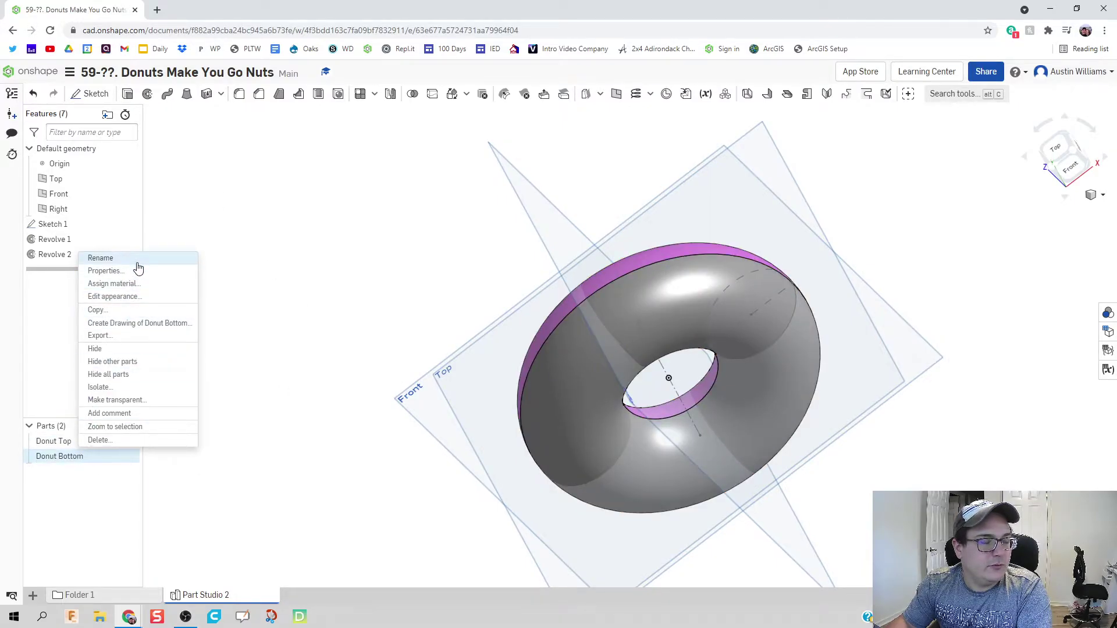
click(140, 297)
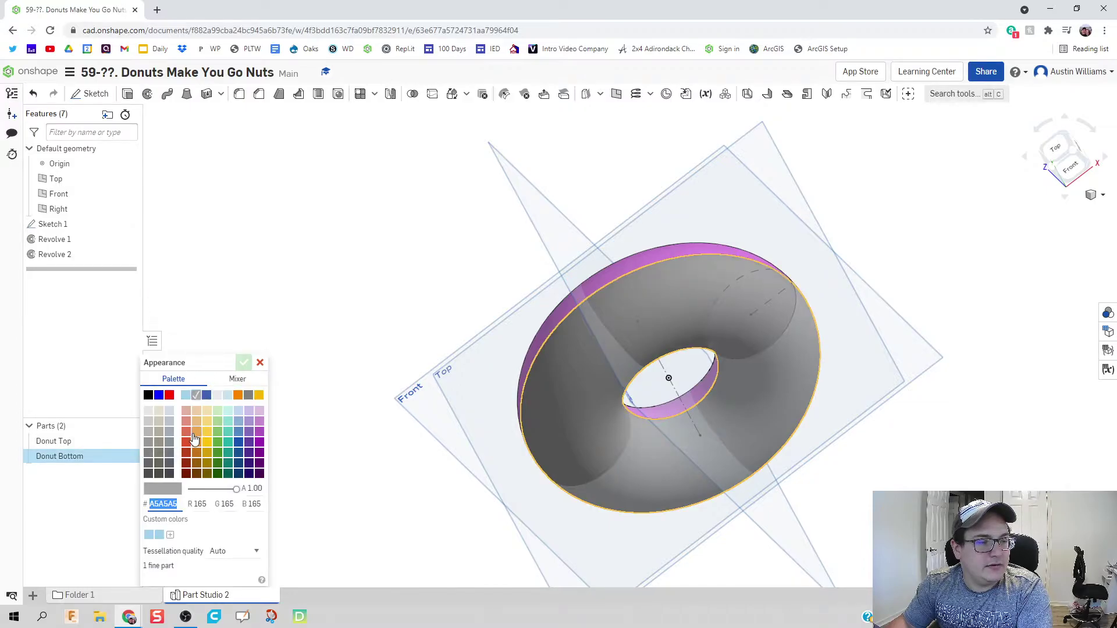
click(195, 423)
right_drag(334, 274, 491, 299)
click(243, 363)
right_drag(465, 344, 324, 363)
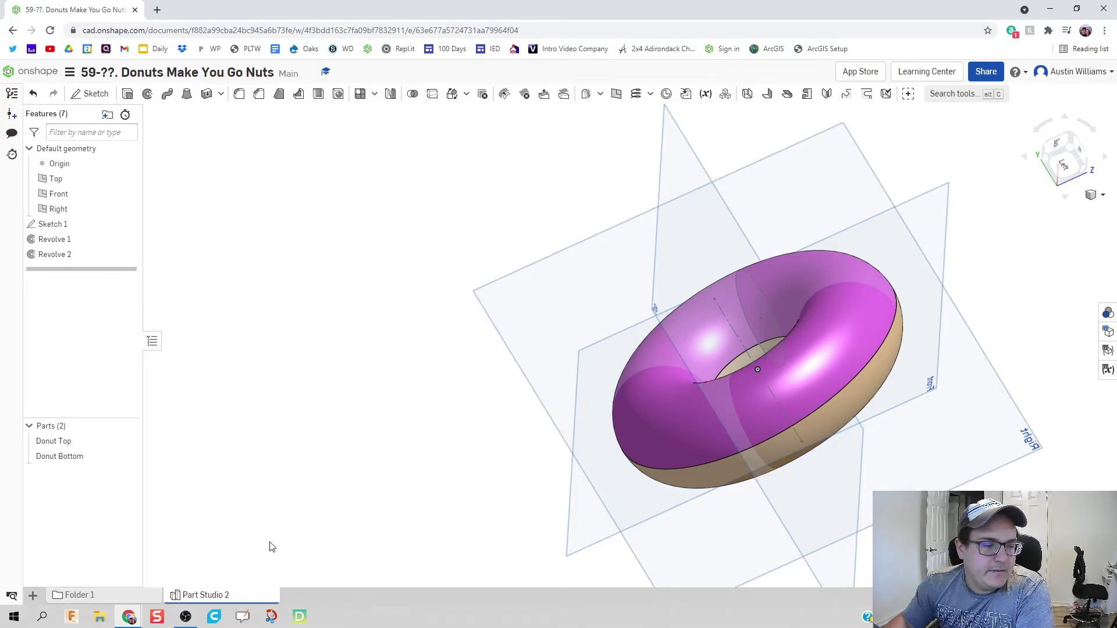
Step: Create a new Part Studio and rename Part Studio 2 to Donut for Video
click(32, 595)
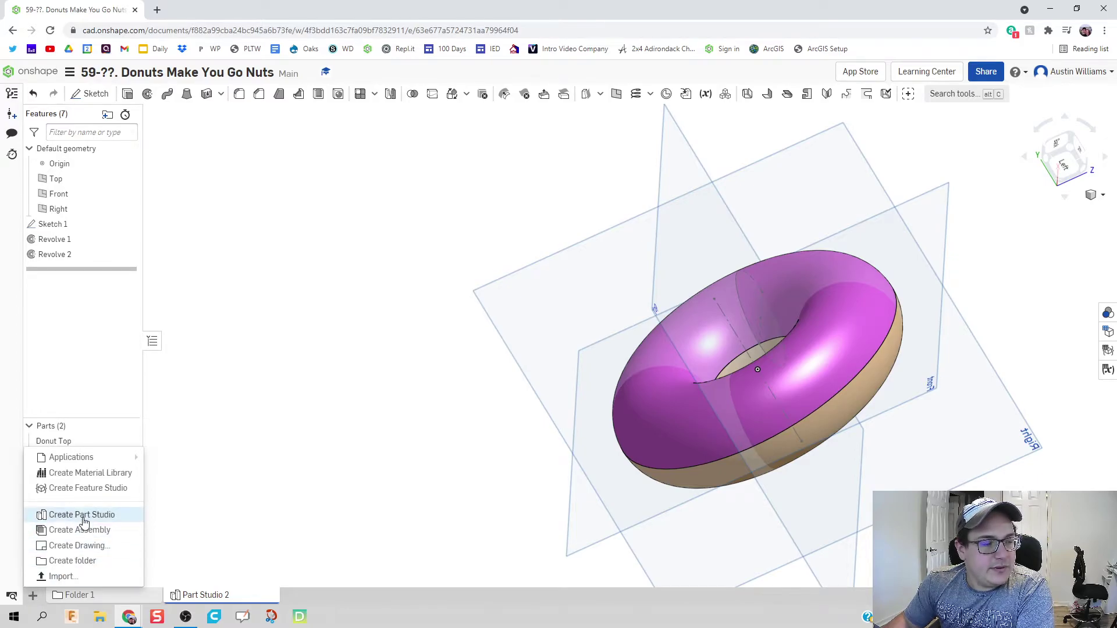
click(83, 515)
right_click(231, 596)
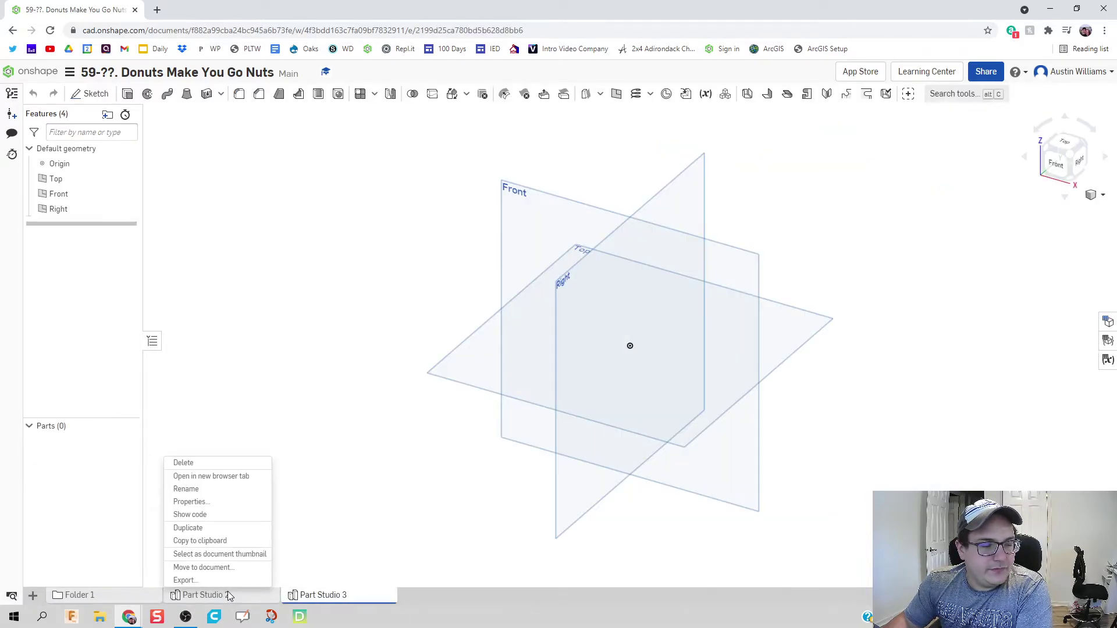
click(216, 494)
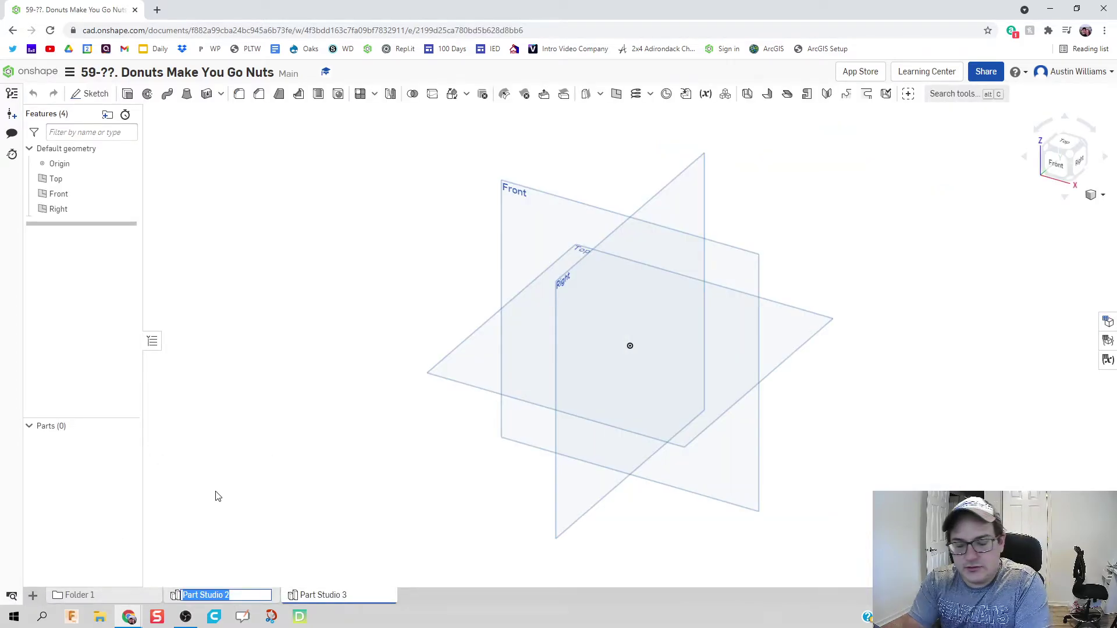
text(Donut fo)
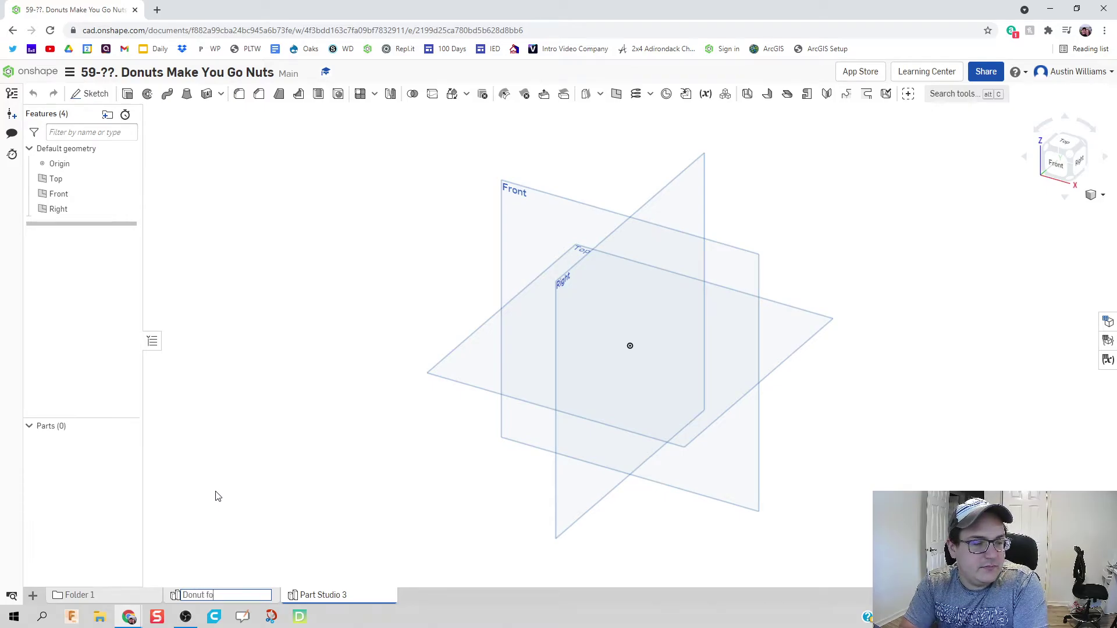
text(r Video)
key(Return)
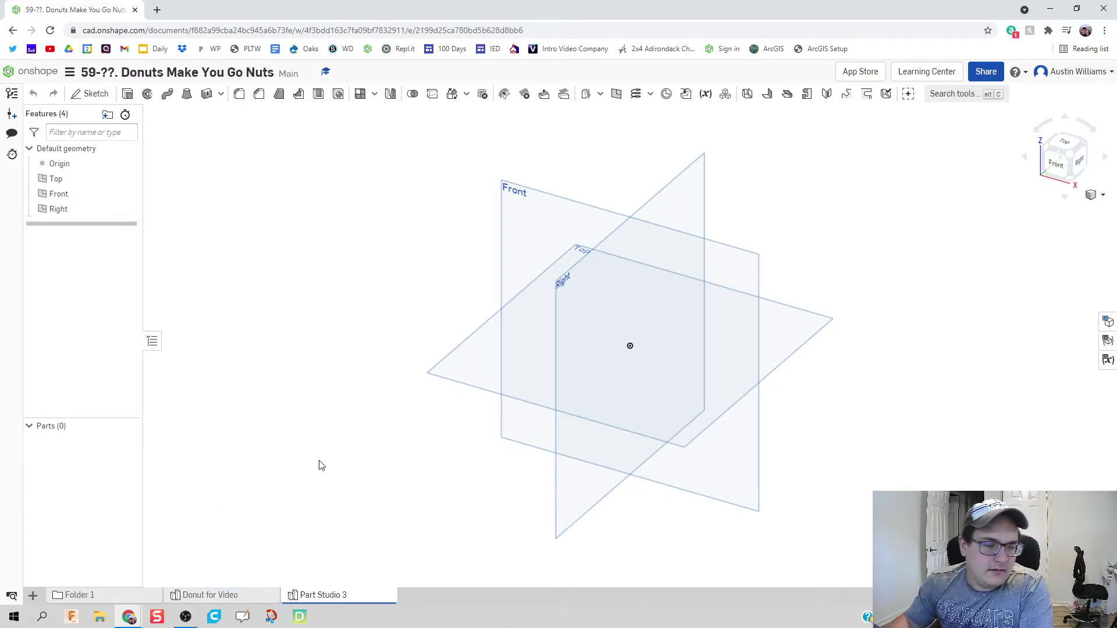
Step: Rename Part Studio 3 to Box for Video
right_click(372, 599)
click(368, 508)
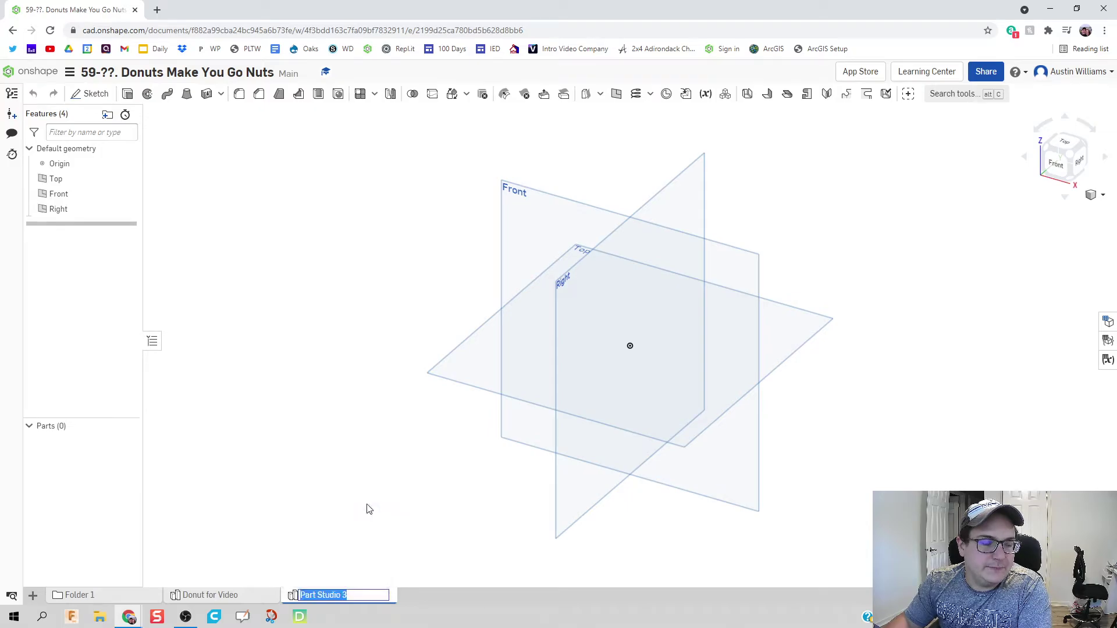
text(Vos)
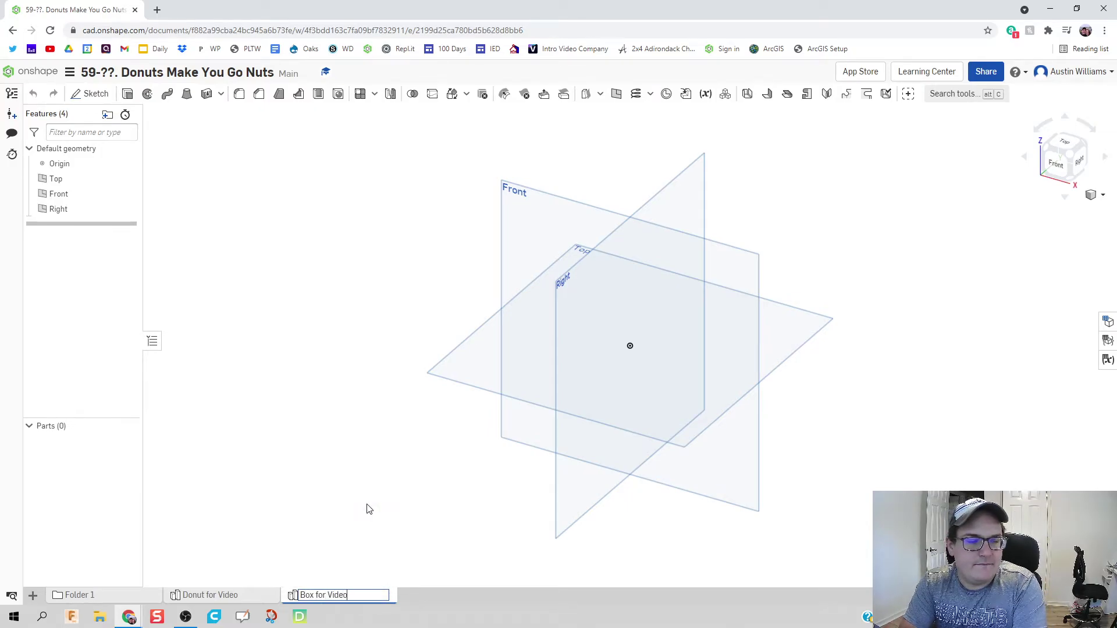
text( for Video)
key(Return)
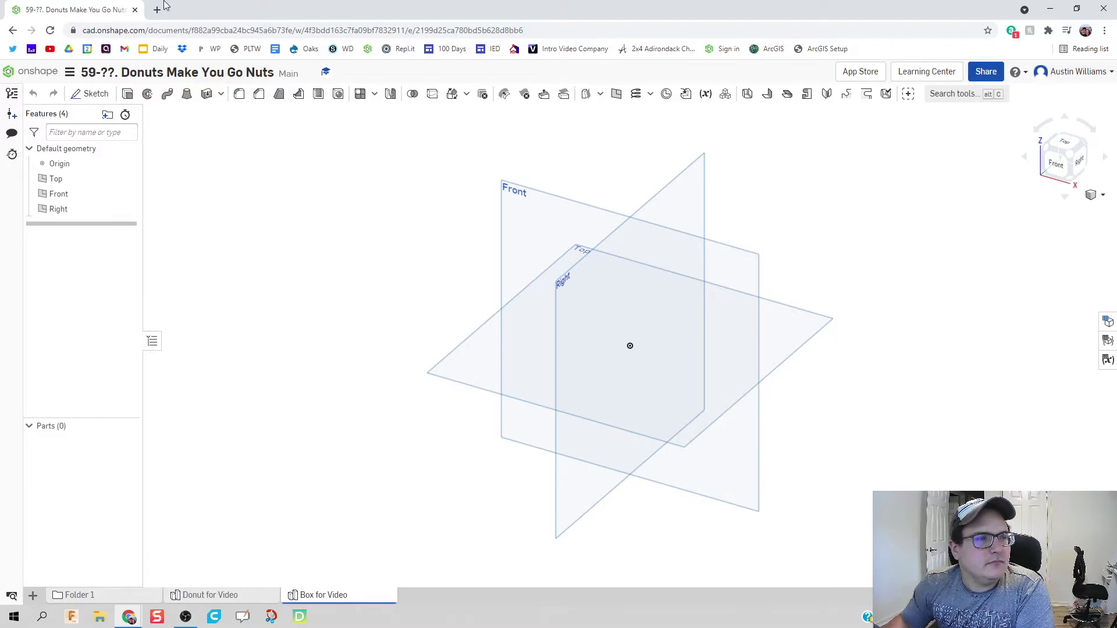
Step: Create a variable named height with value 6 in
click(96, 94)
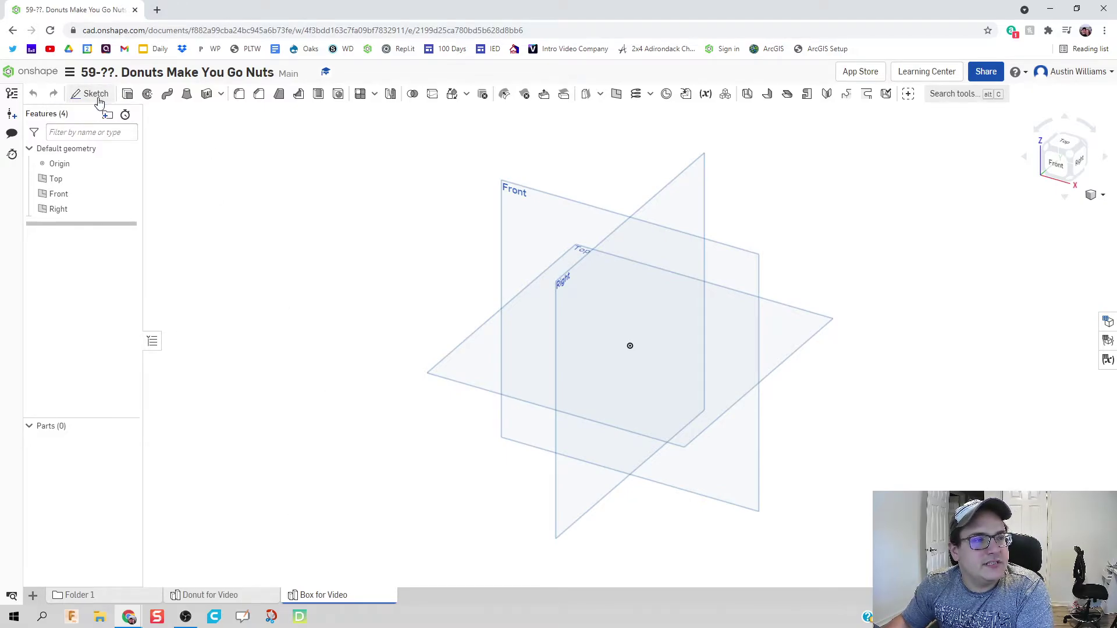
click(304, 188)
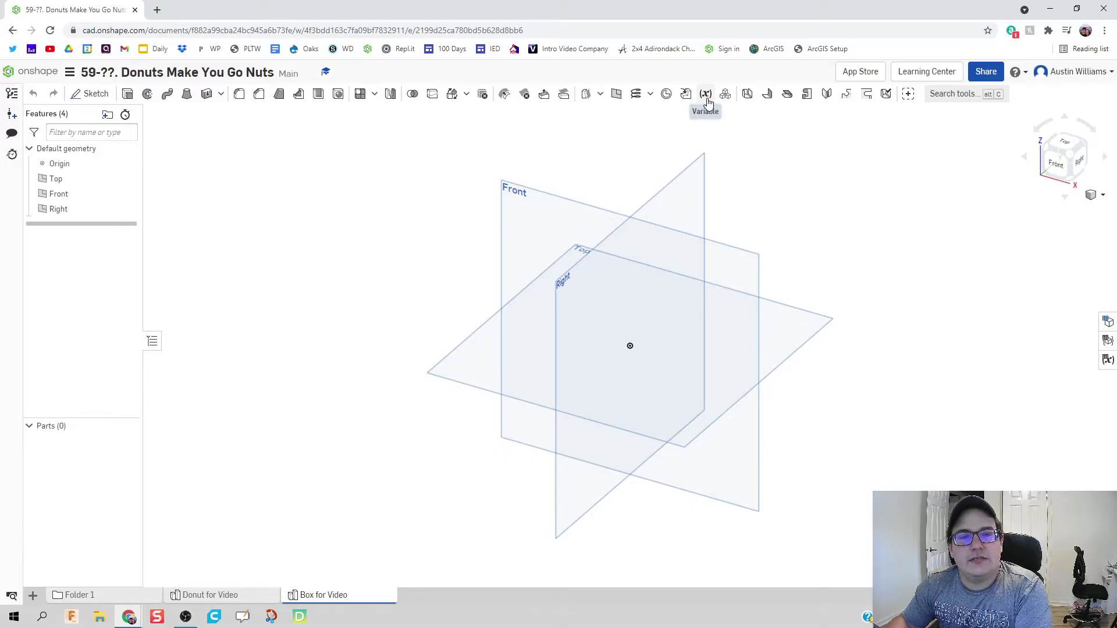
mouse_move(707, 102)
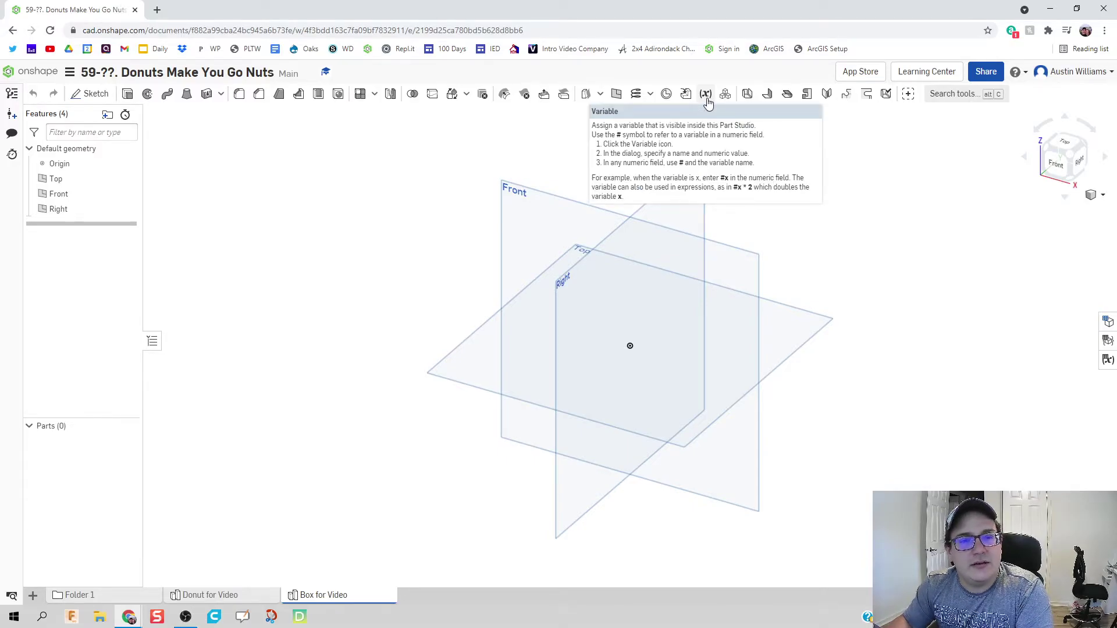
click(707, 103)
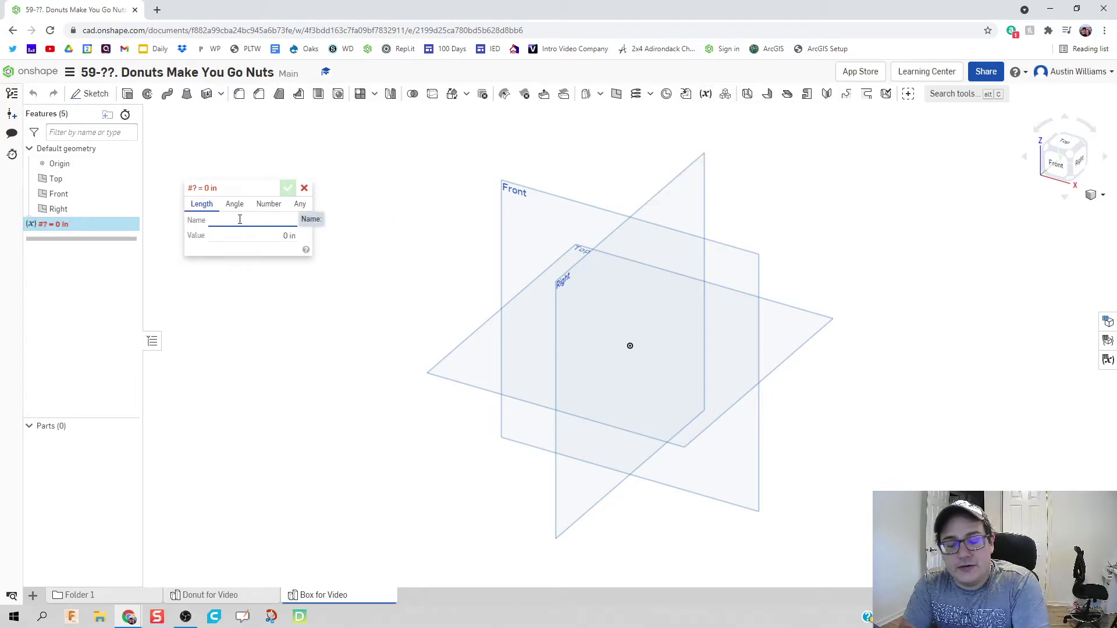
text(height)
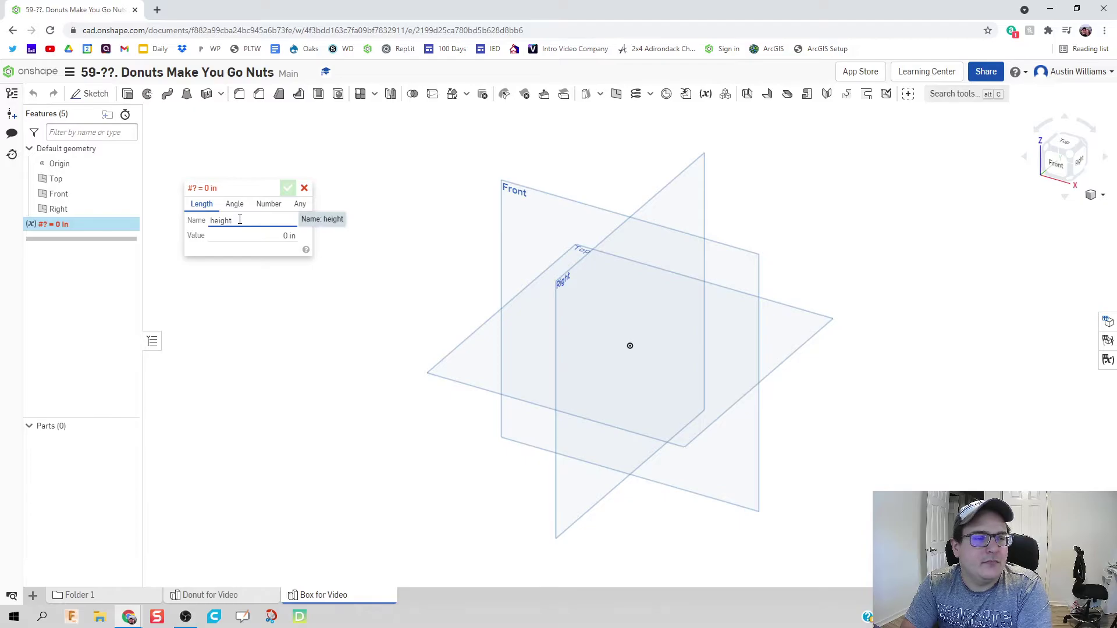
key(Tab)
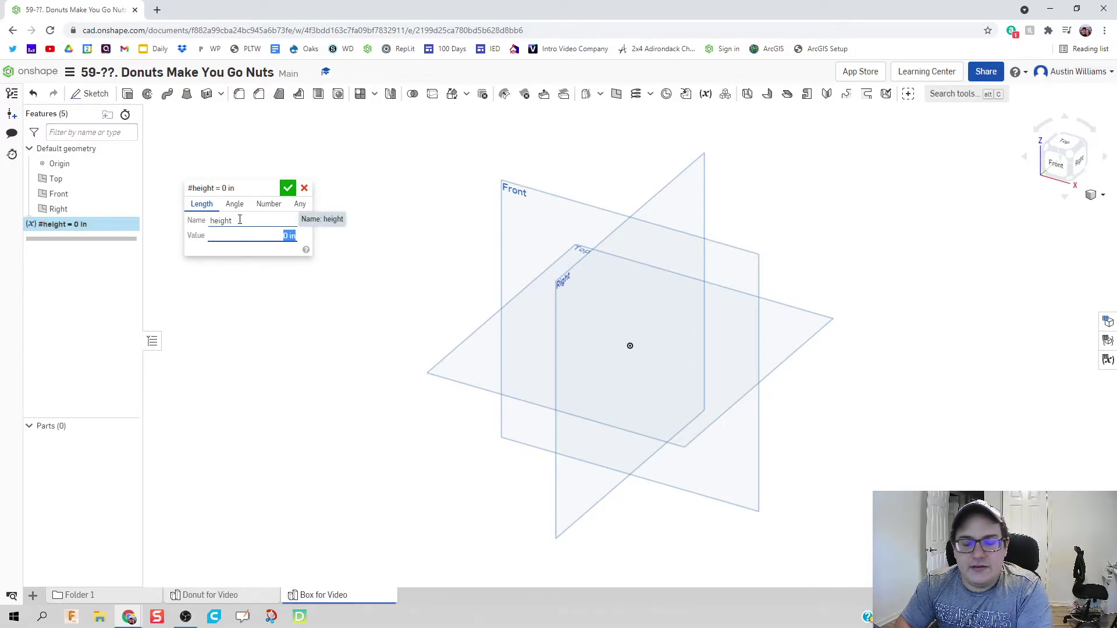
text(6 in)
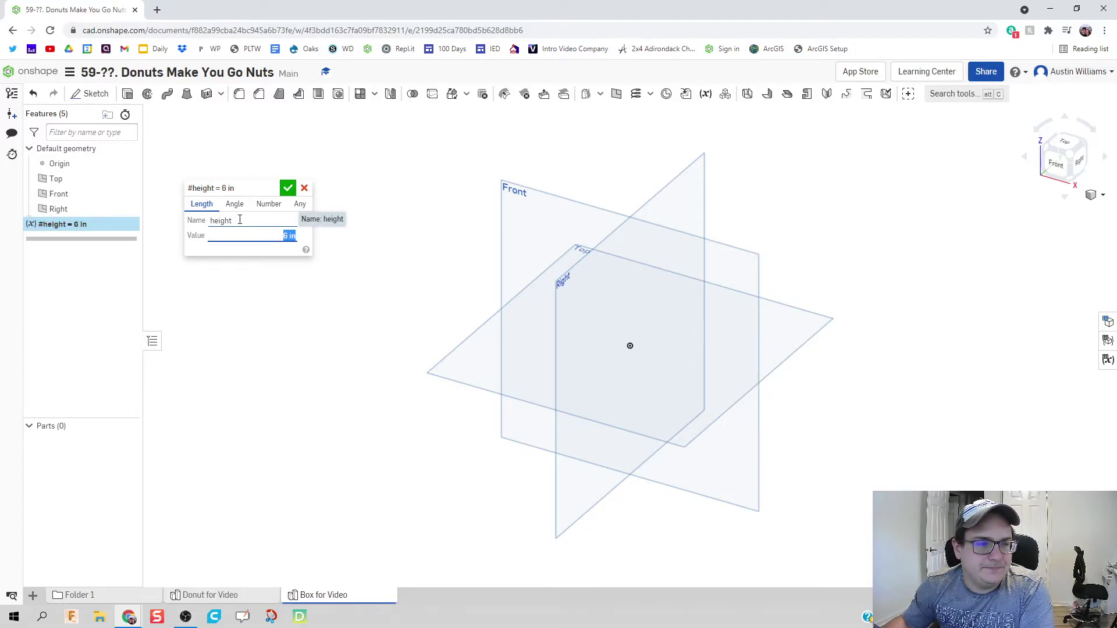
click(285, 190)
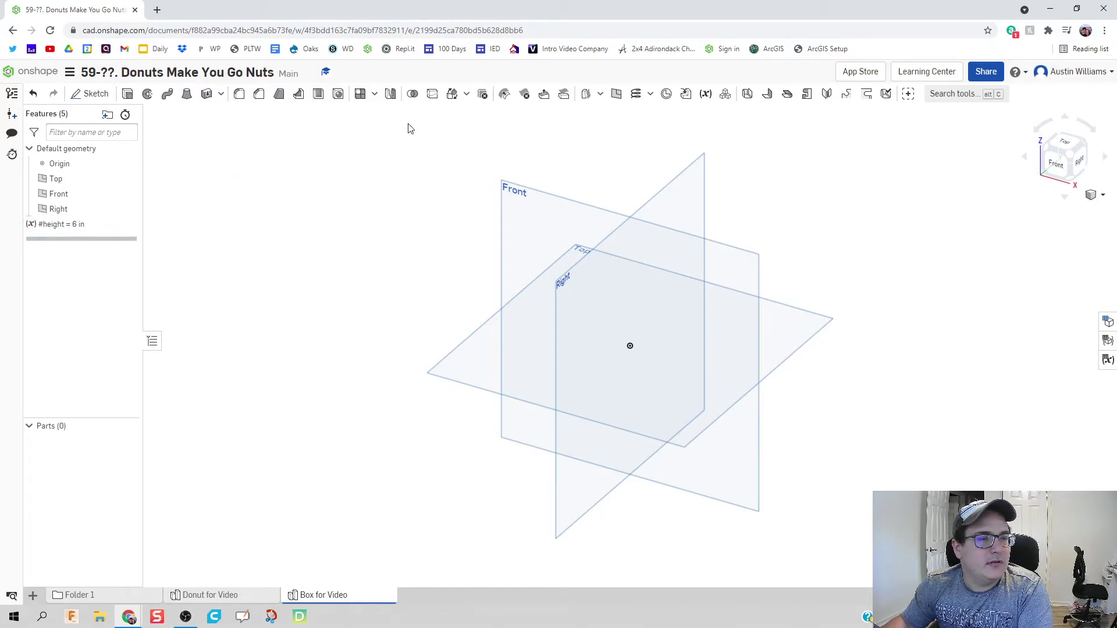
Step: Create a width variable with value 6 in
click(706, 95)
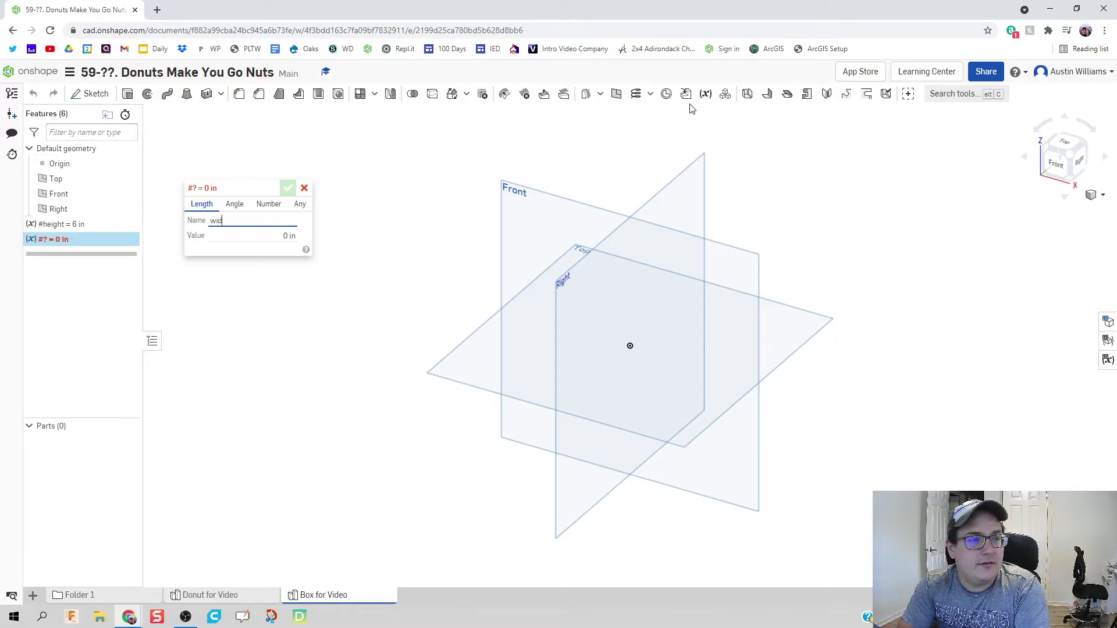
key(Tab)
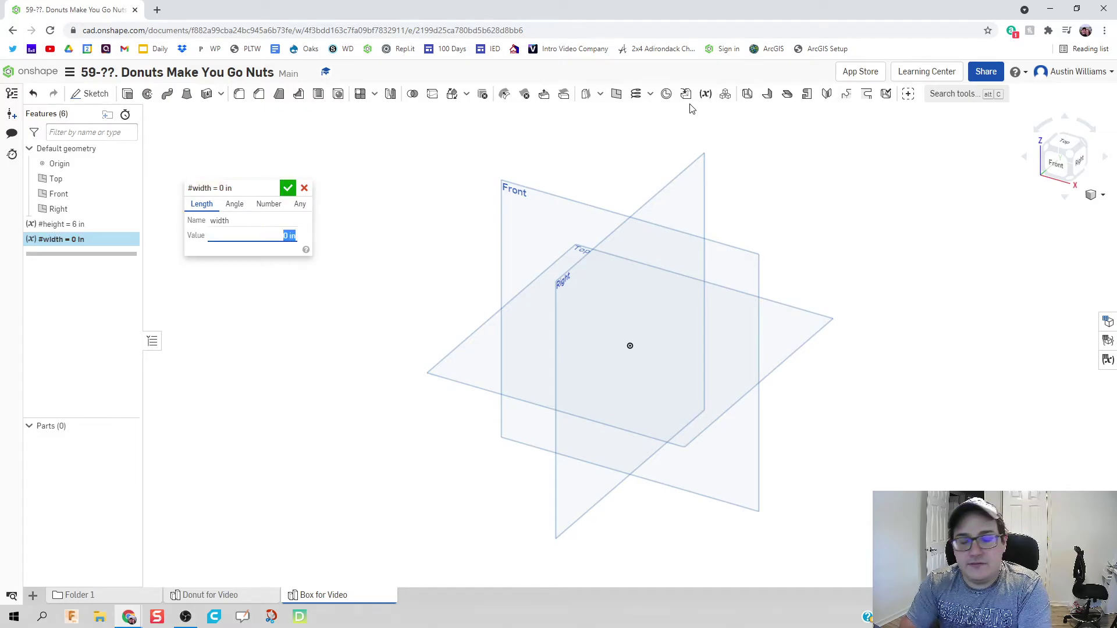
text(6)
key(Return)
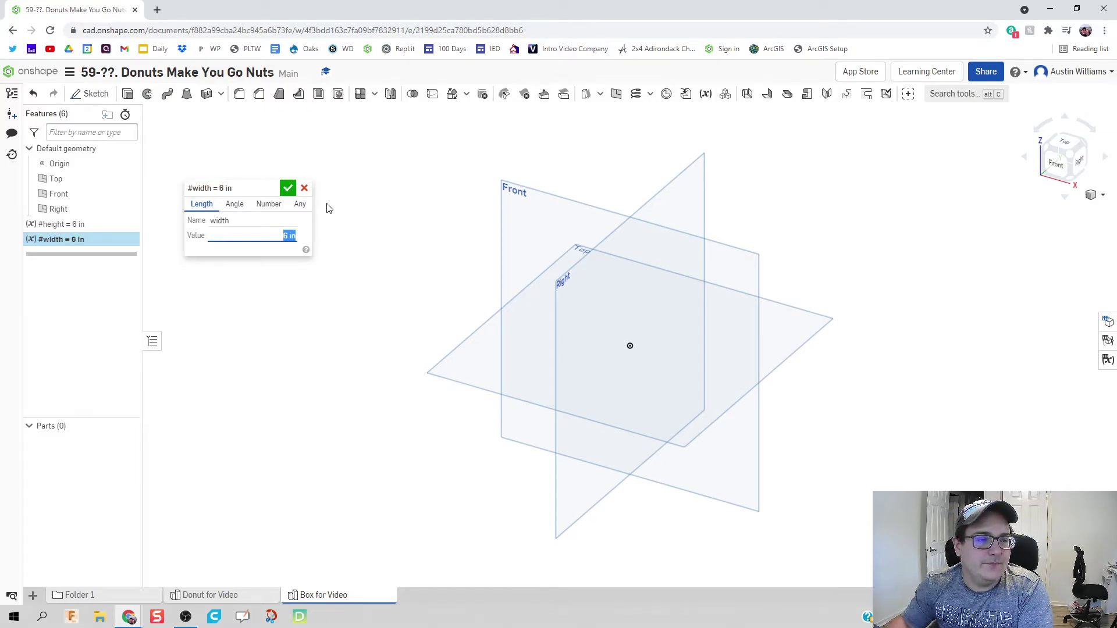
click(304, 189)
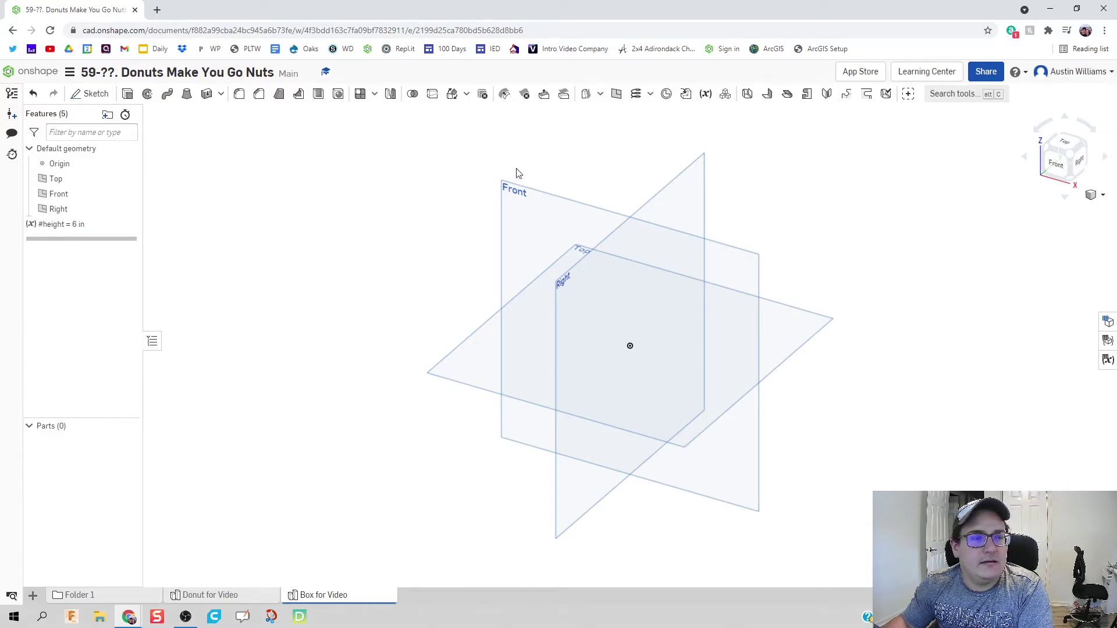
click(704, 95)
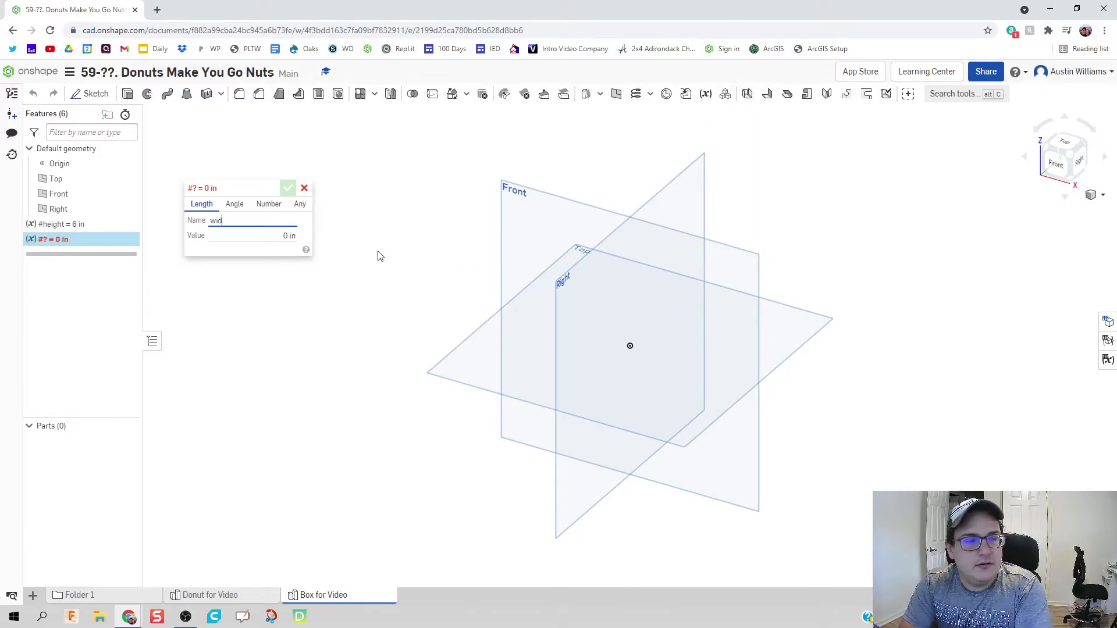
key(Tab)
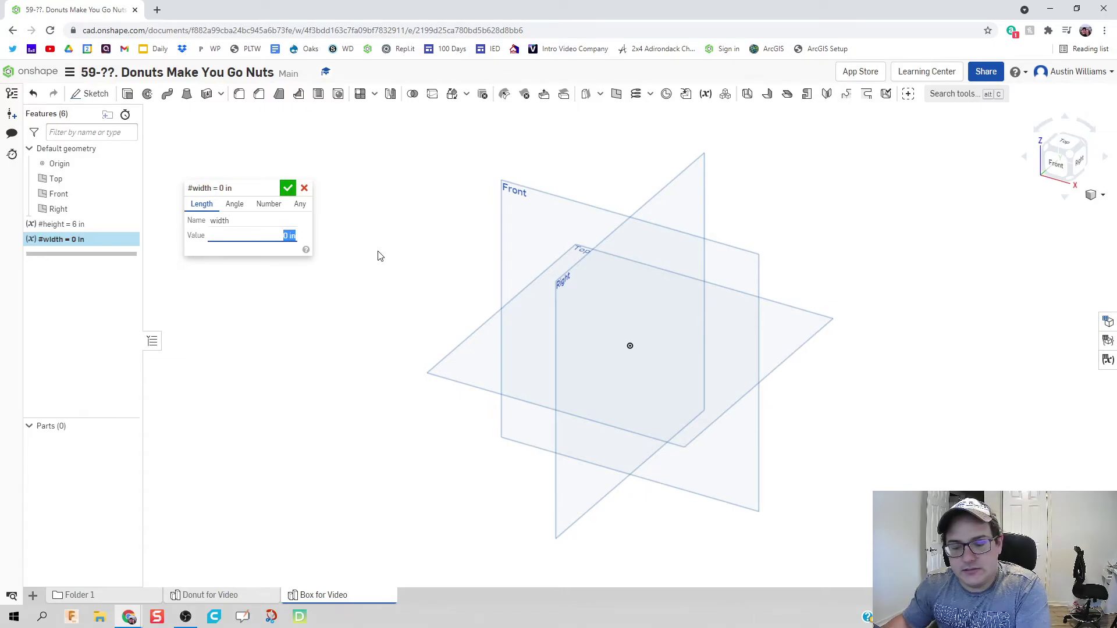
text(6)
click(288, 188)
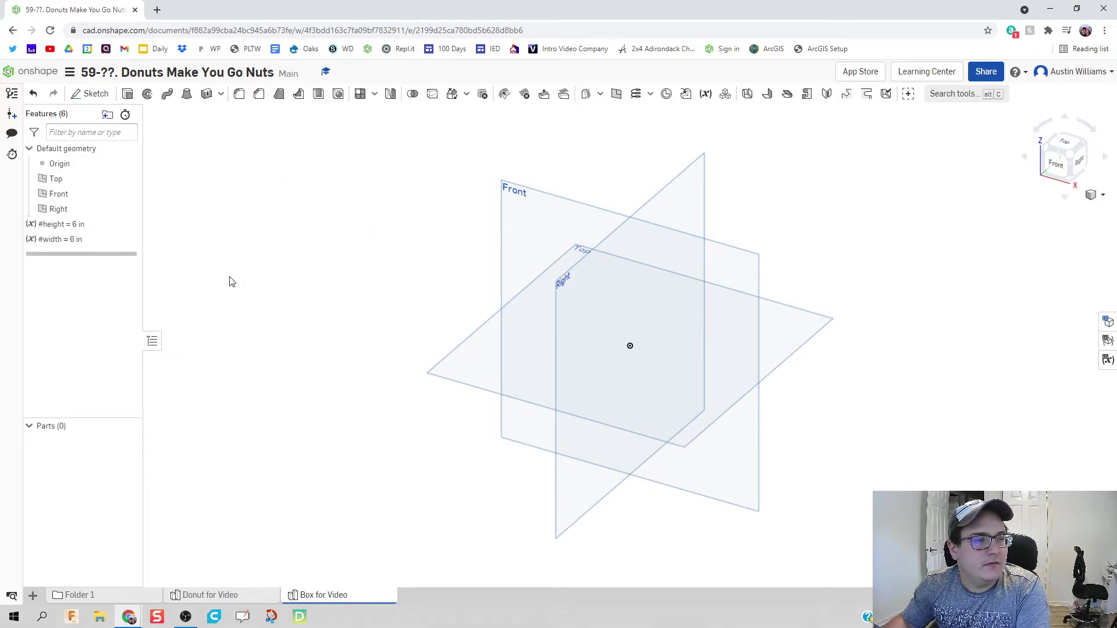
Step: Create a depth variable with value 6 in
click(700, 98)
text(depth)
key(Tab)
text(6)
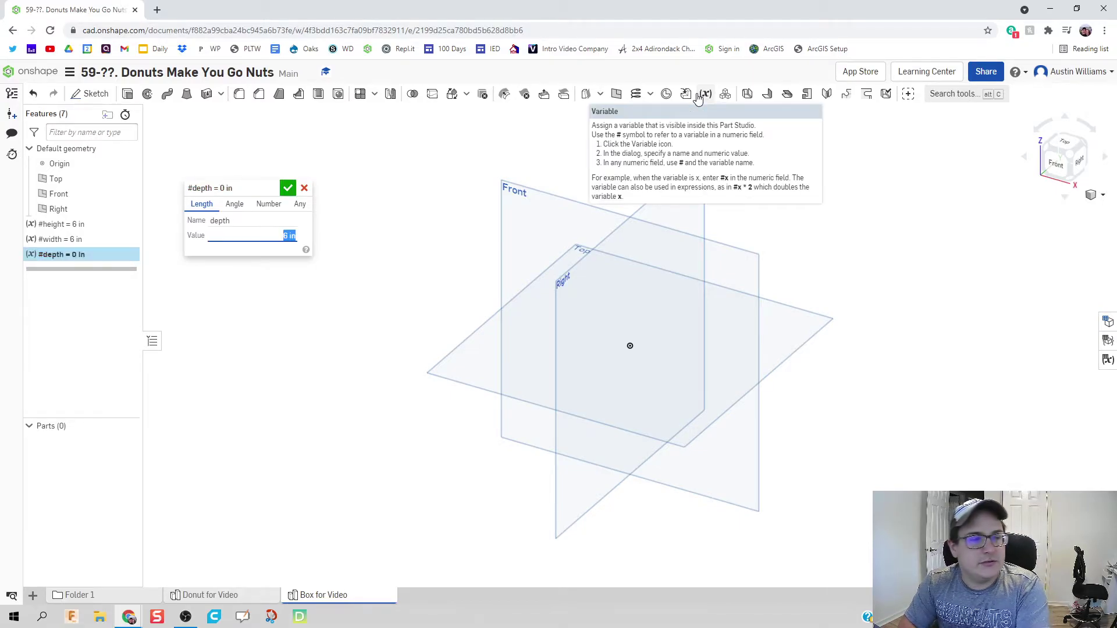
key(Return)
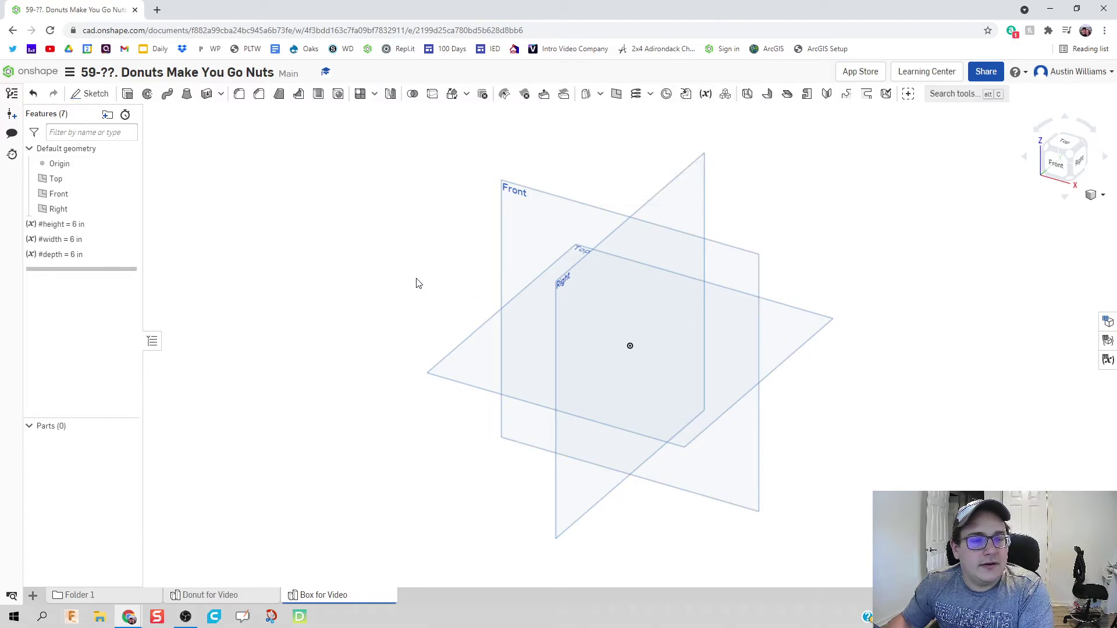
Step: Start a sketch on the Front plane, viewed normal, and draw a center-point rectangle at the origin
middle_drag(399, 279, 377, 275)
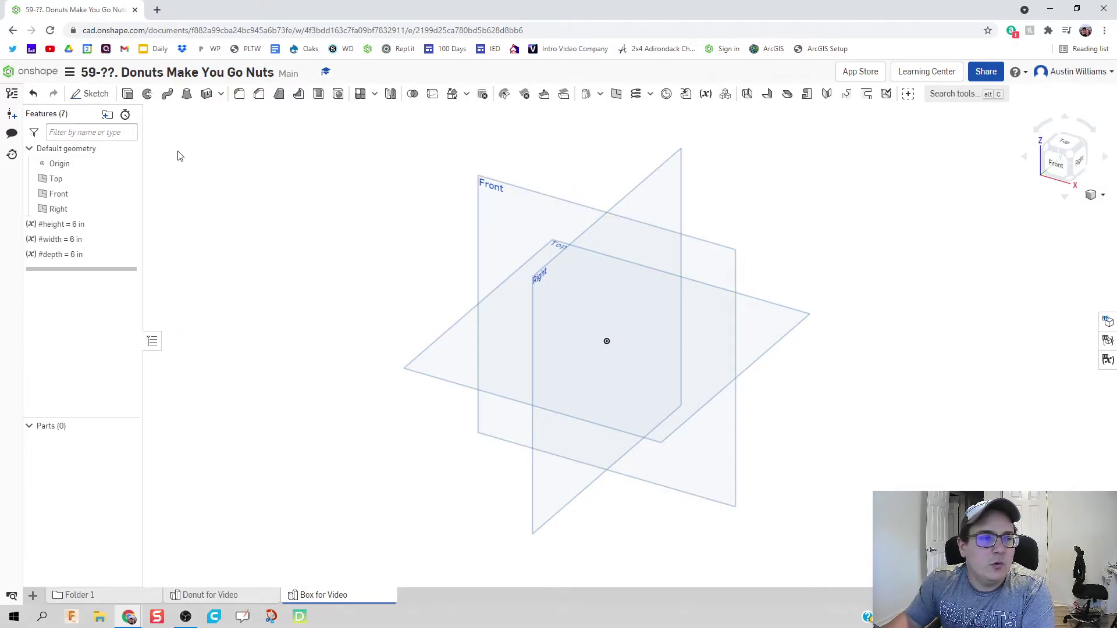
click(95, 95)
click(494, 226)
right_click(494, 225)
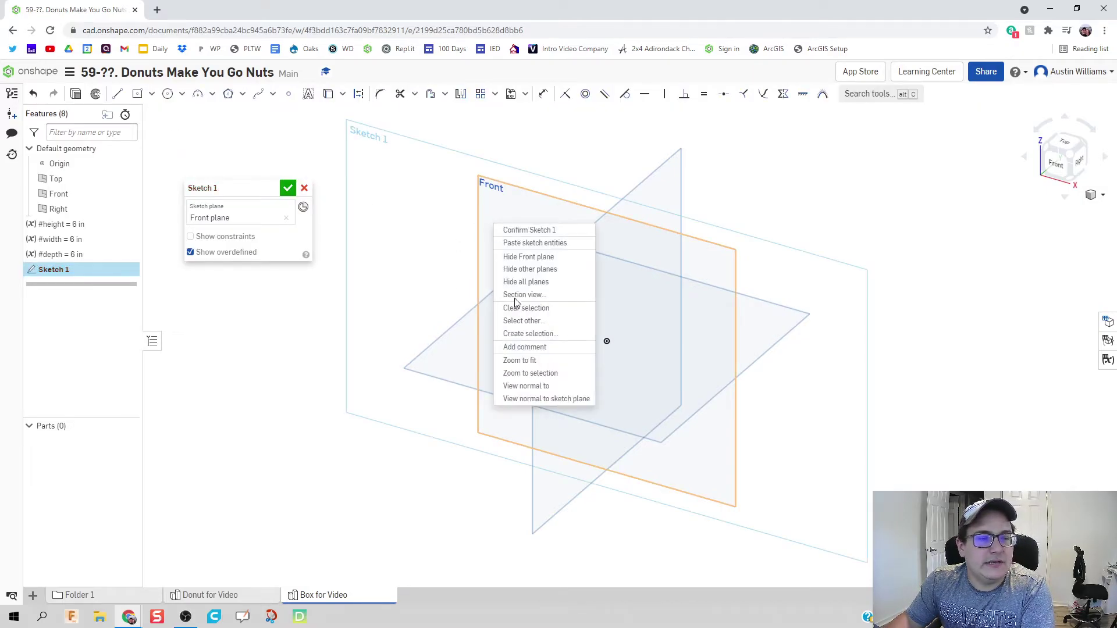
click(563, 397)
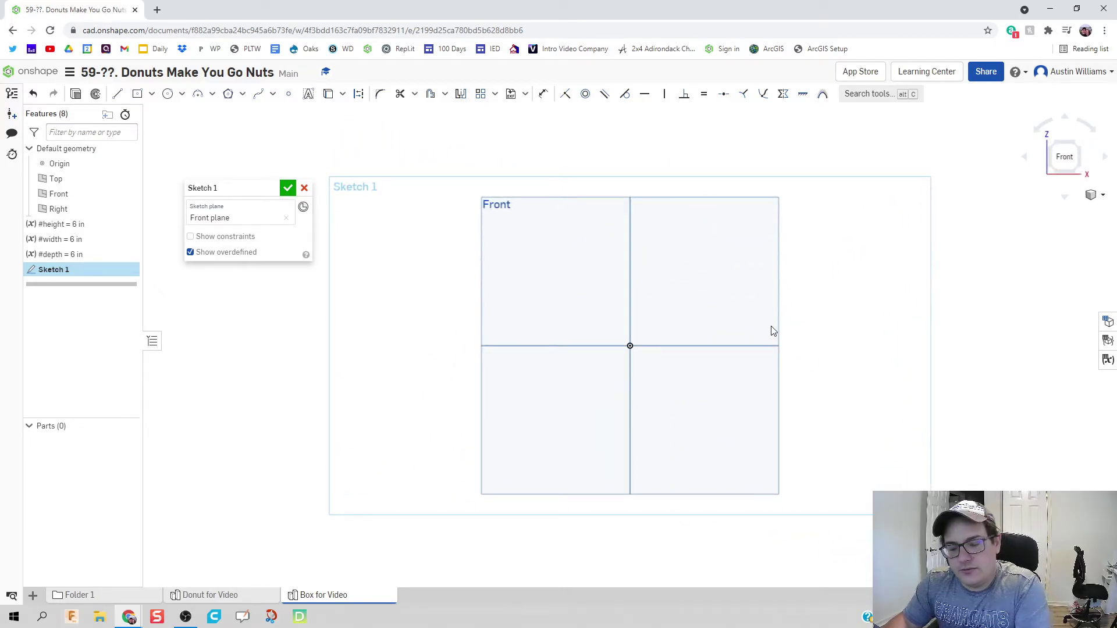
key(g)
click(631, 346)
click(734, 435)
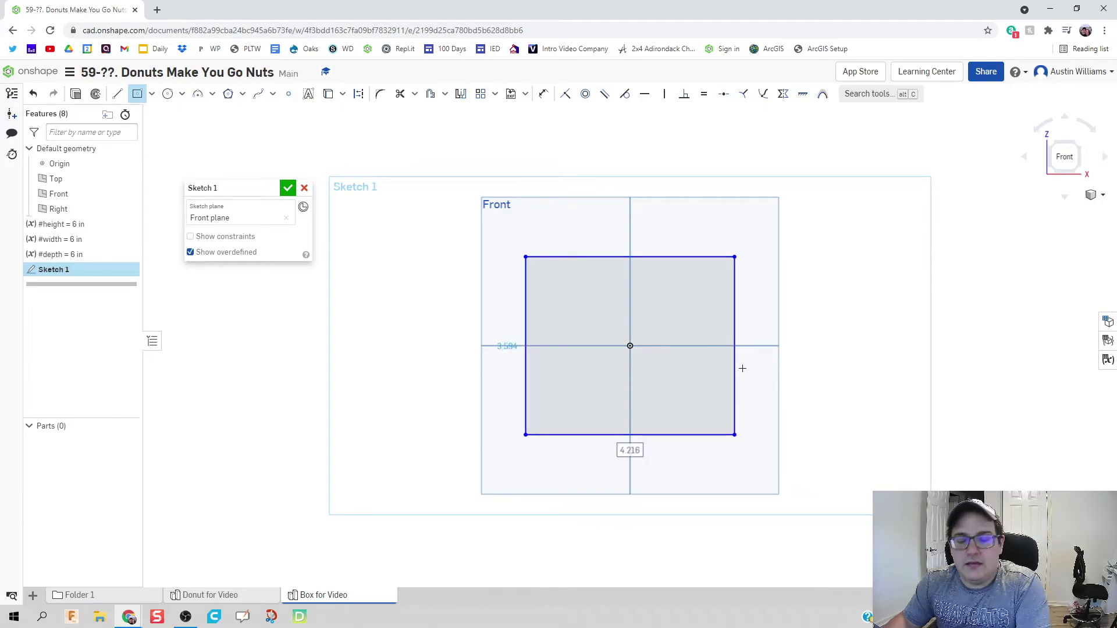
Step: Dimension the rectangle's right side to the height variable
key(d)
click(734, 327)
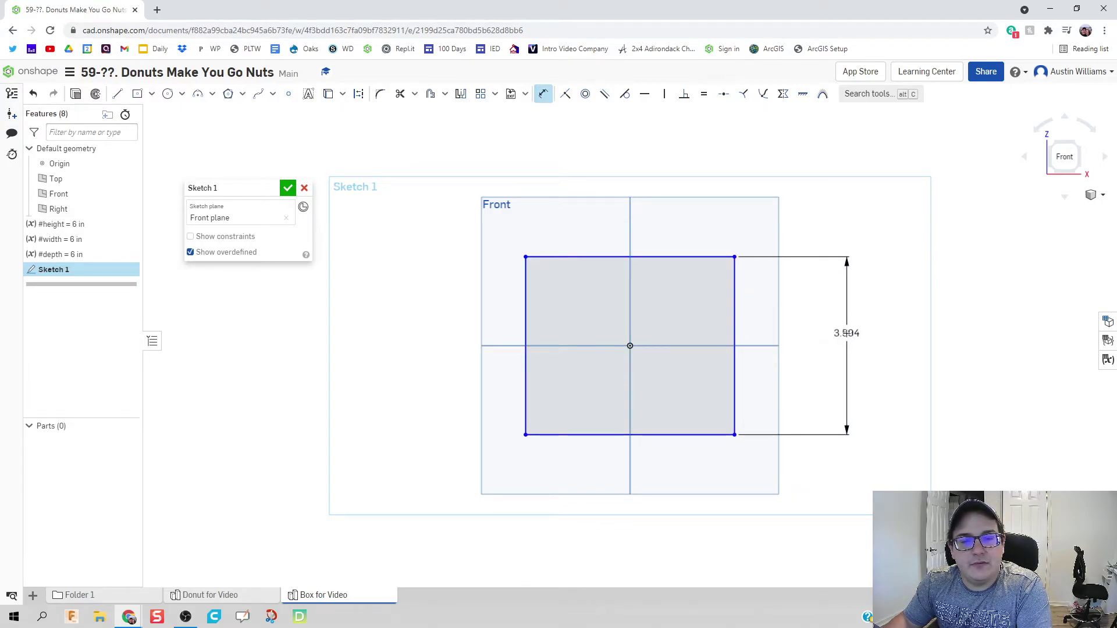
click(847, 333)
mouse_move(847, 332)
right_down()
mouse_move(939, 315)
mouse_move(924, 322)
right_up()
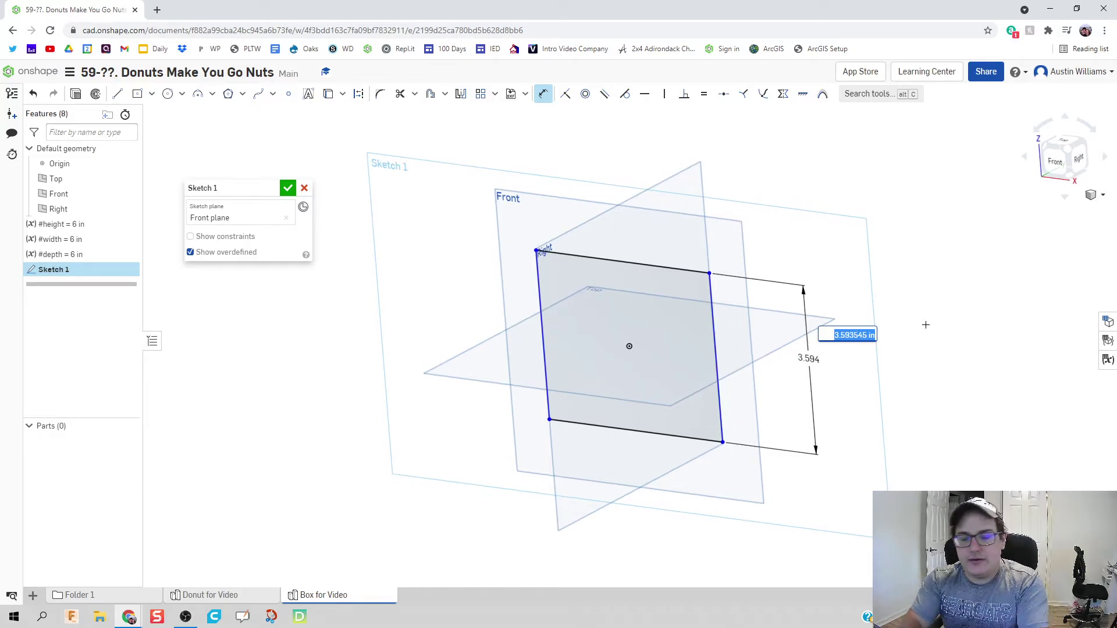
text(height)
key(Return)
key(Return)
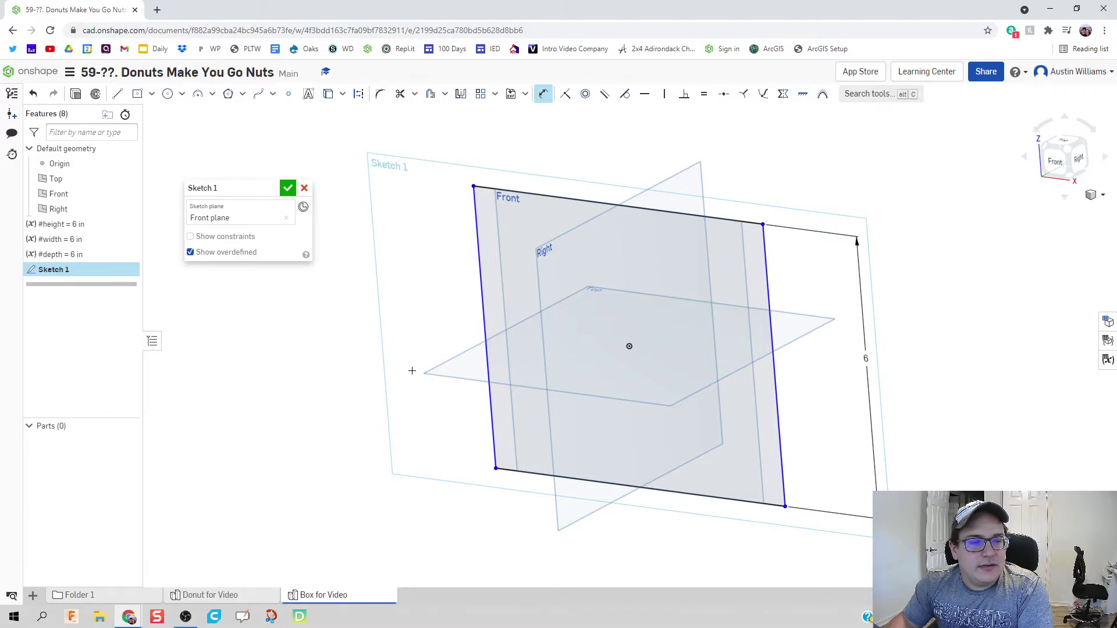
Step: Dimension the bottom edge to #width and finish Sketch 1
key(n)
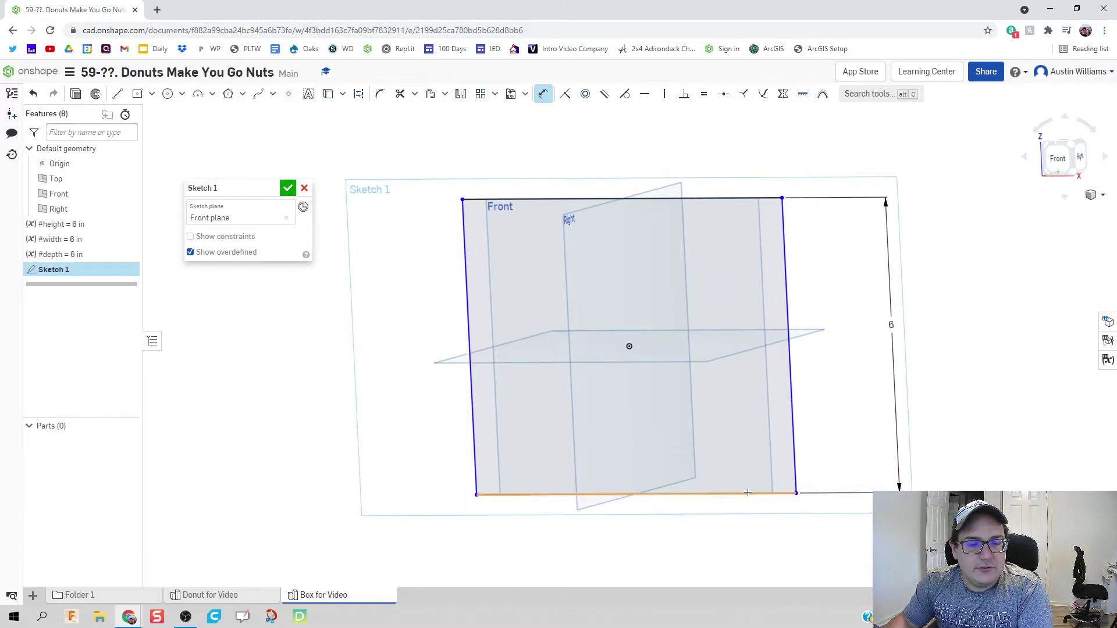
click(747, 492)
click(741, 528)
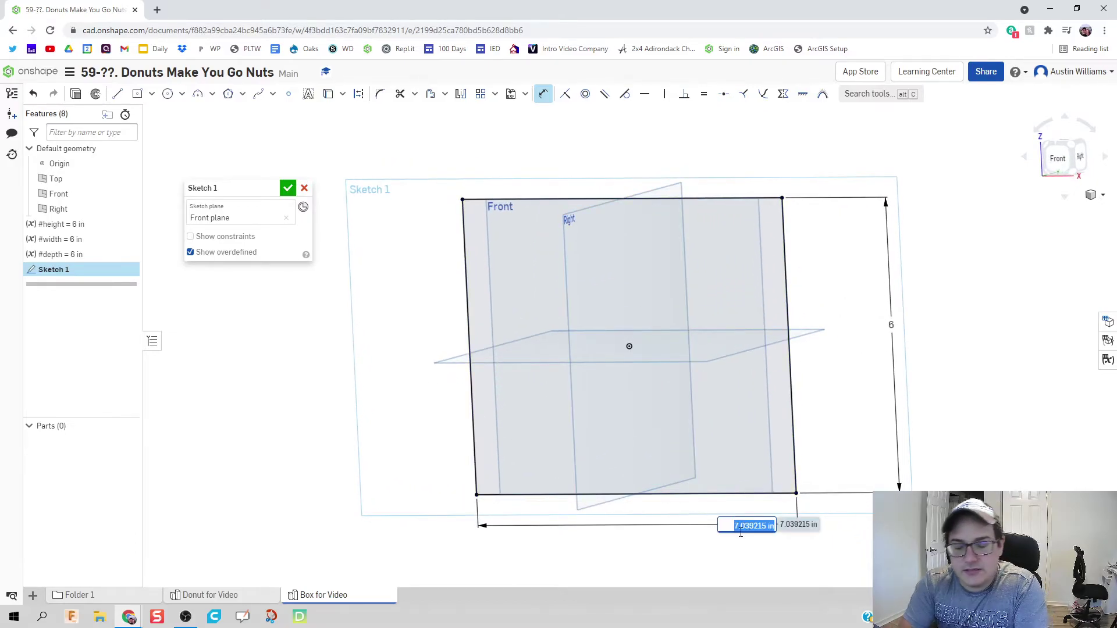
text(#wi)
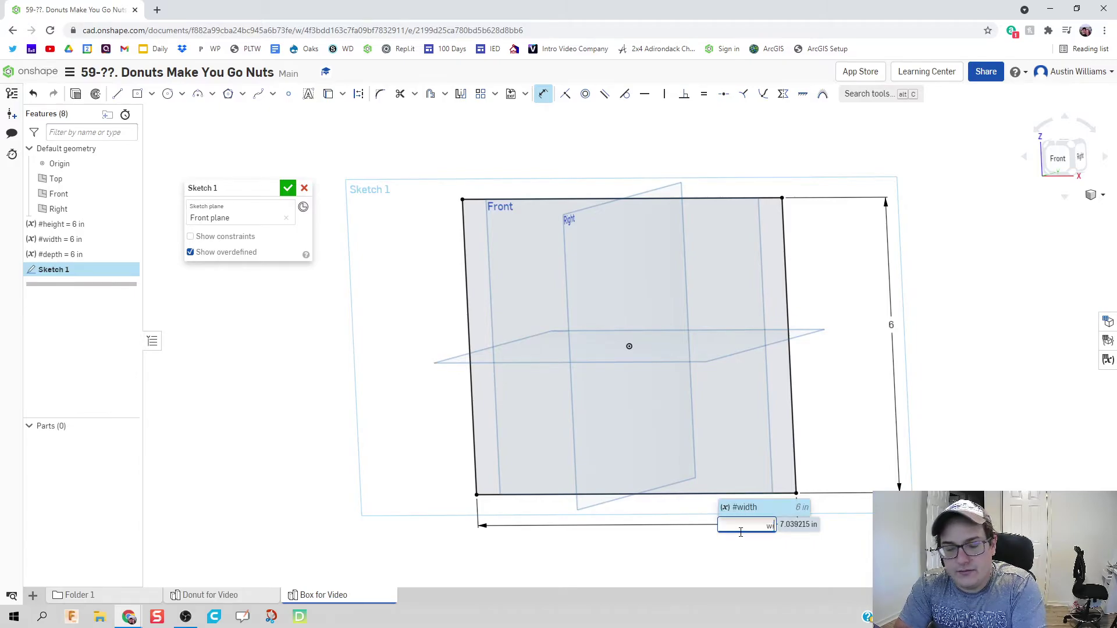
text(dth)
key(Return)
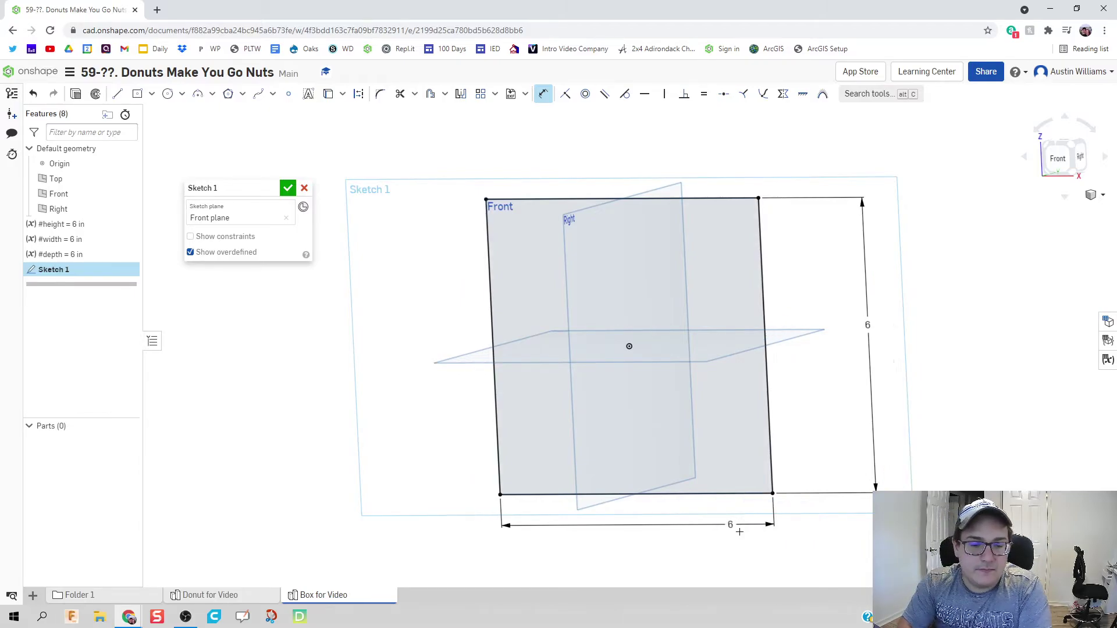
scroll(755, 444, down, 3)
right_drag(811, 363, 798, 382)
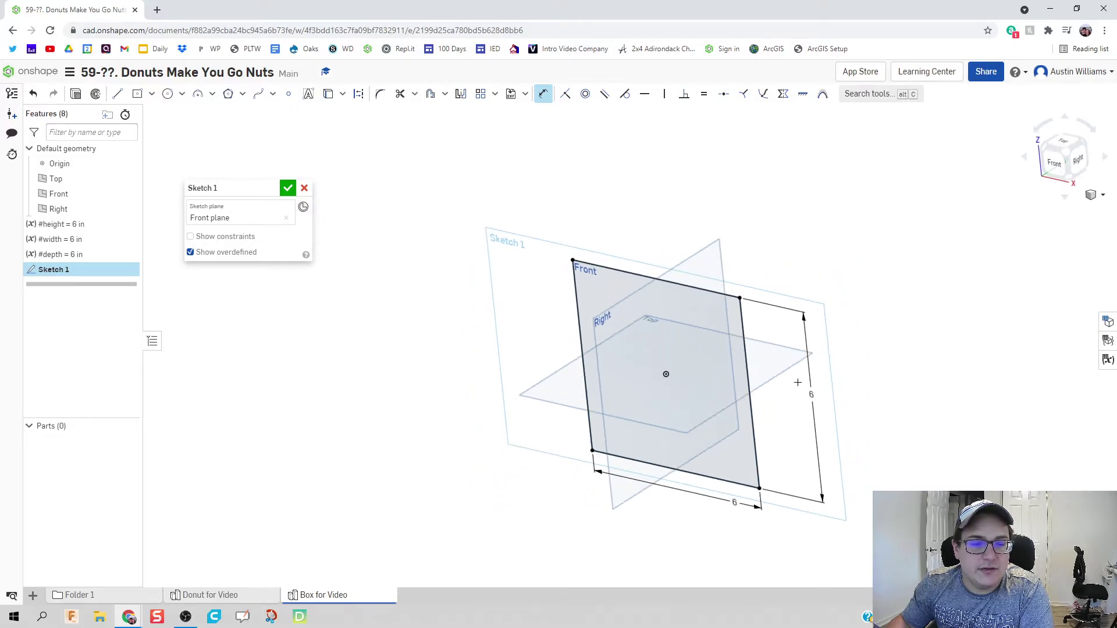
click(286, 188)
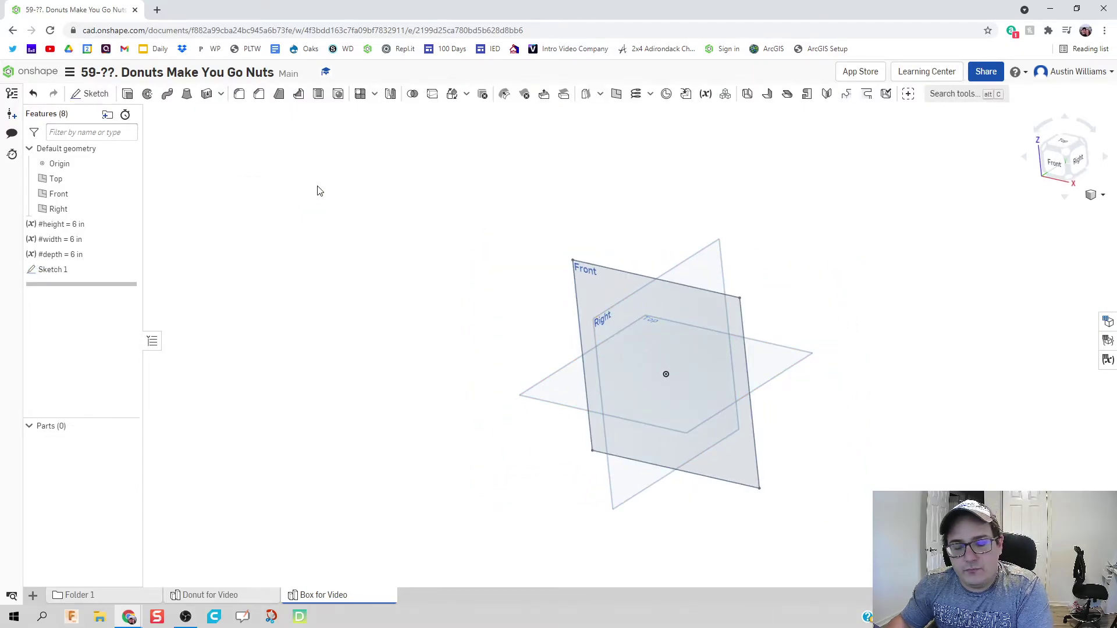
Step: Extrude the square sketch by #depth, flipped to the opposite side, into a 6 in cube
key(shift+e)
click(608, 338)
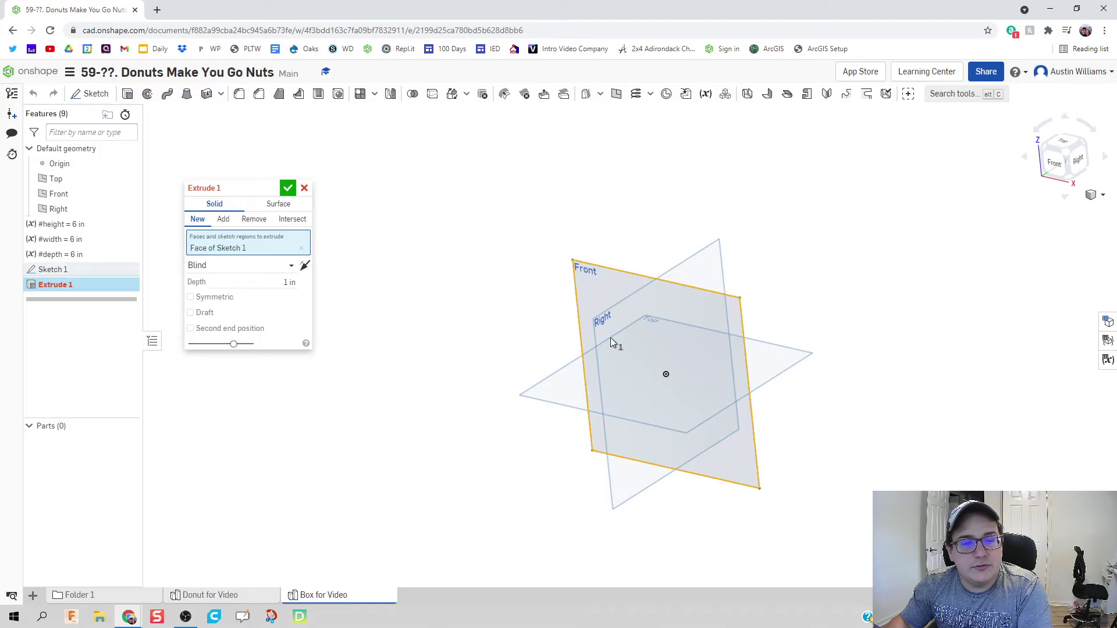
click(276, 280)
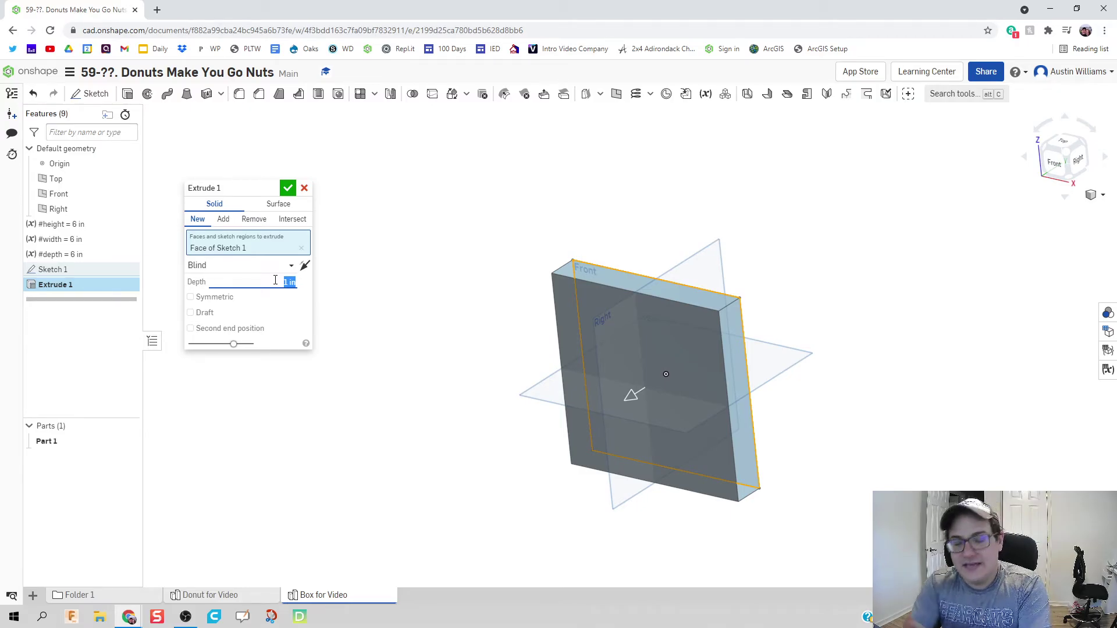
text(de)
key(Return)
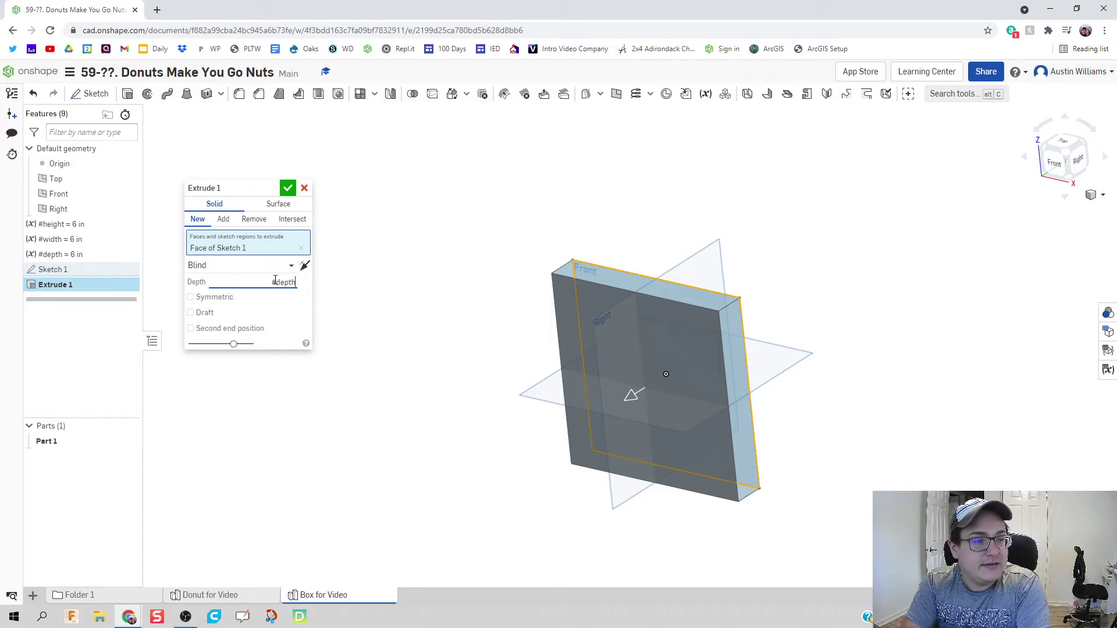
key(Return)
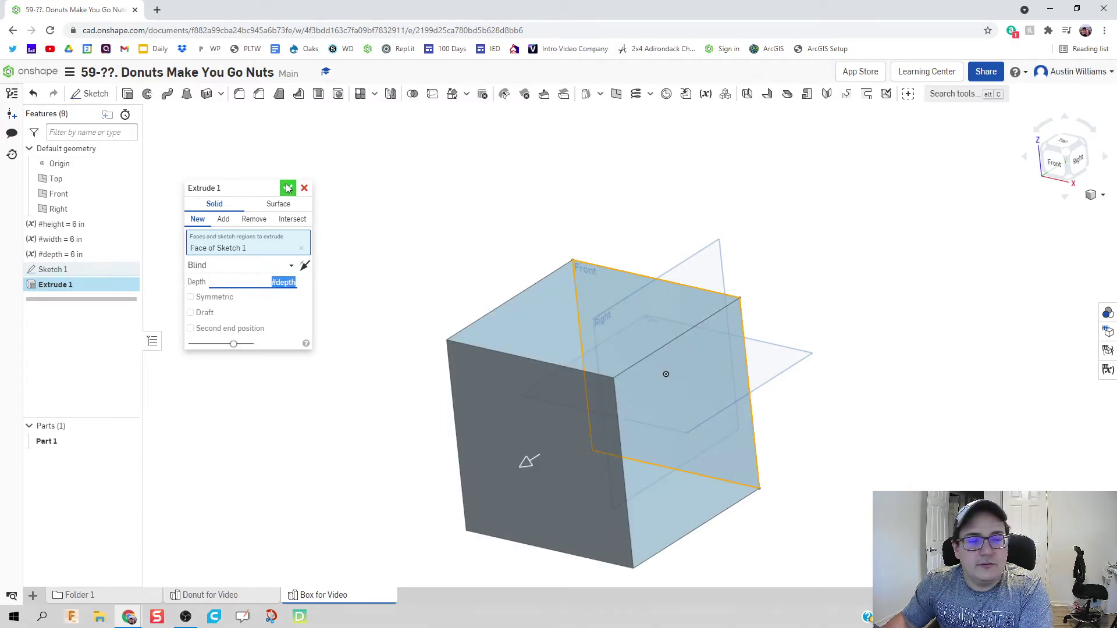
click(303, 265)
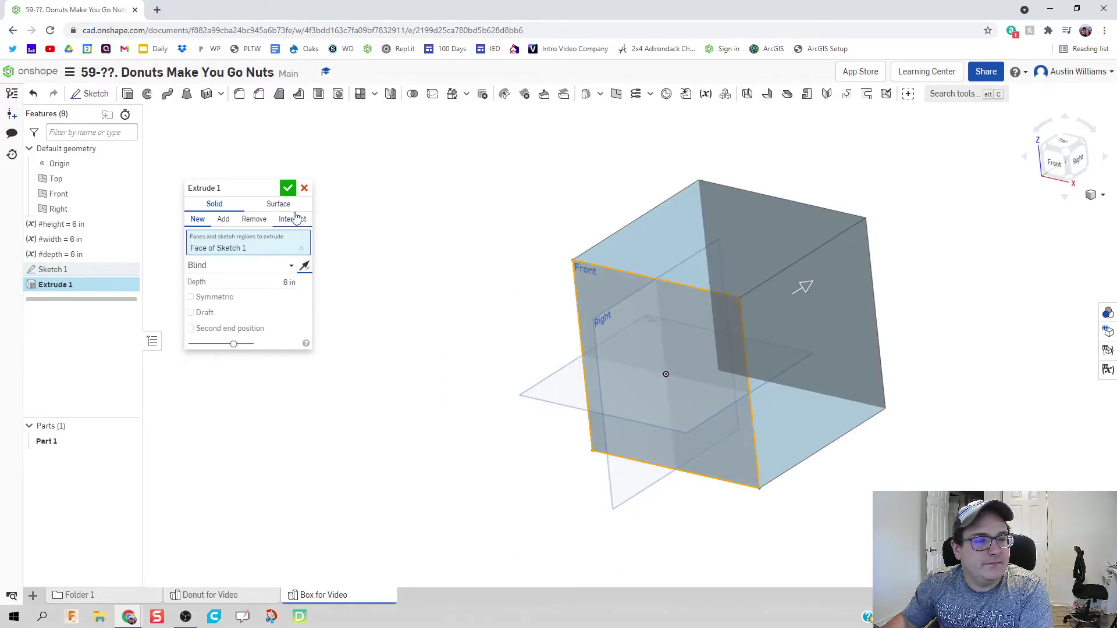
click(287, 187)
middle_drag(599, 337, 463, 315)
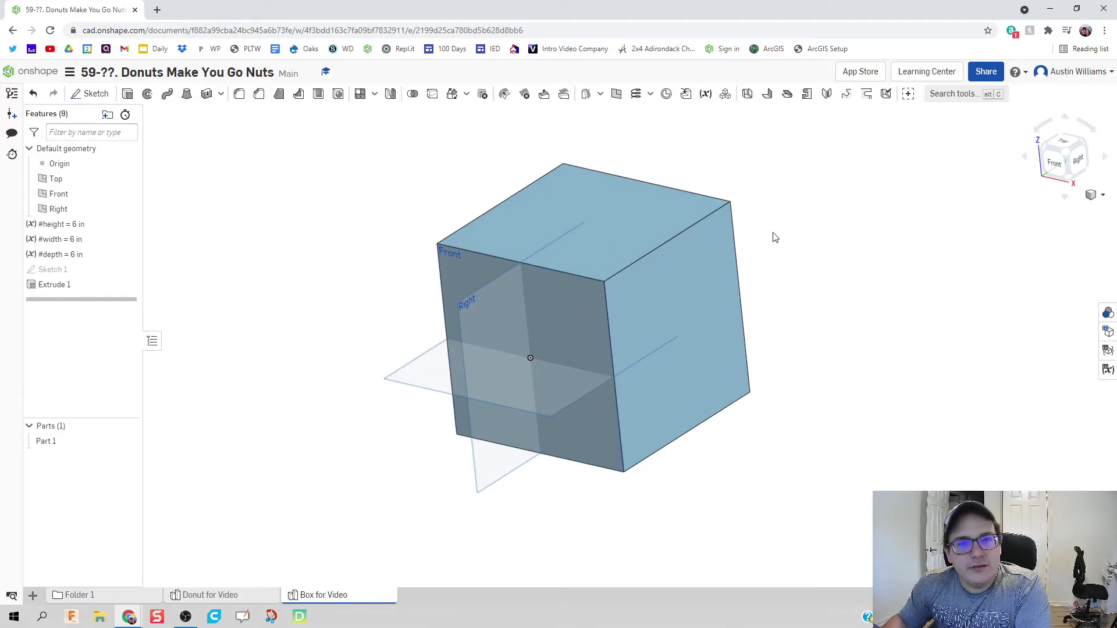
double_click(103, 227)
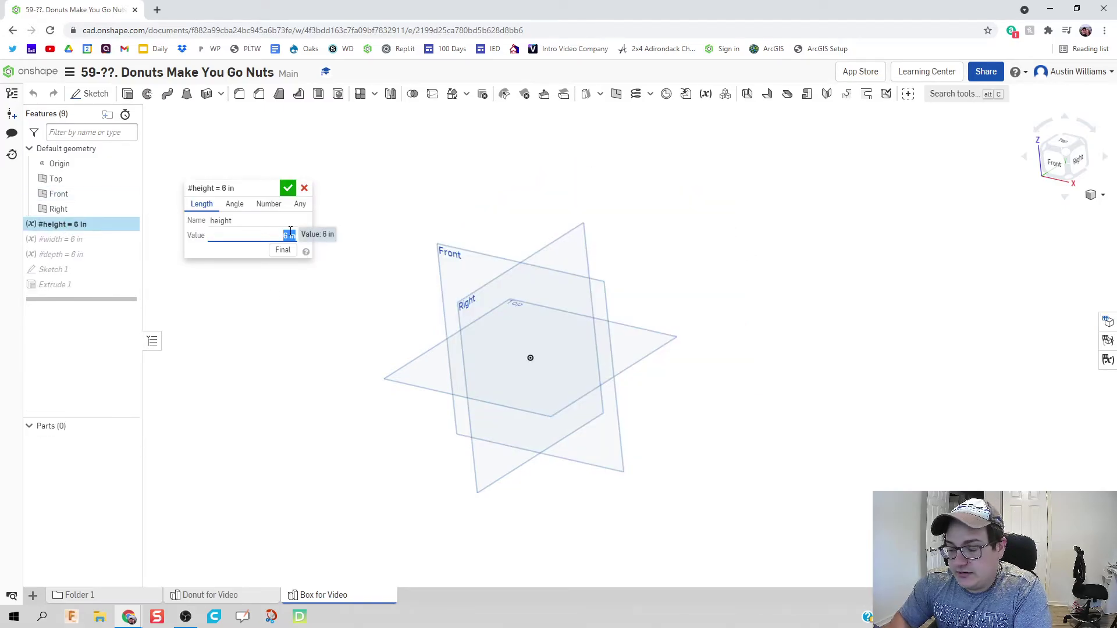
text(3)
click(287, 188)
middle_drag(331, 301, 350, 304)
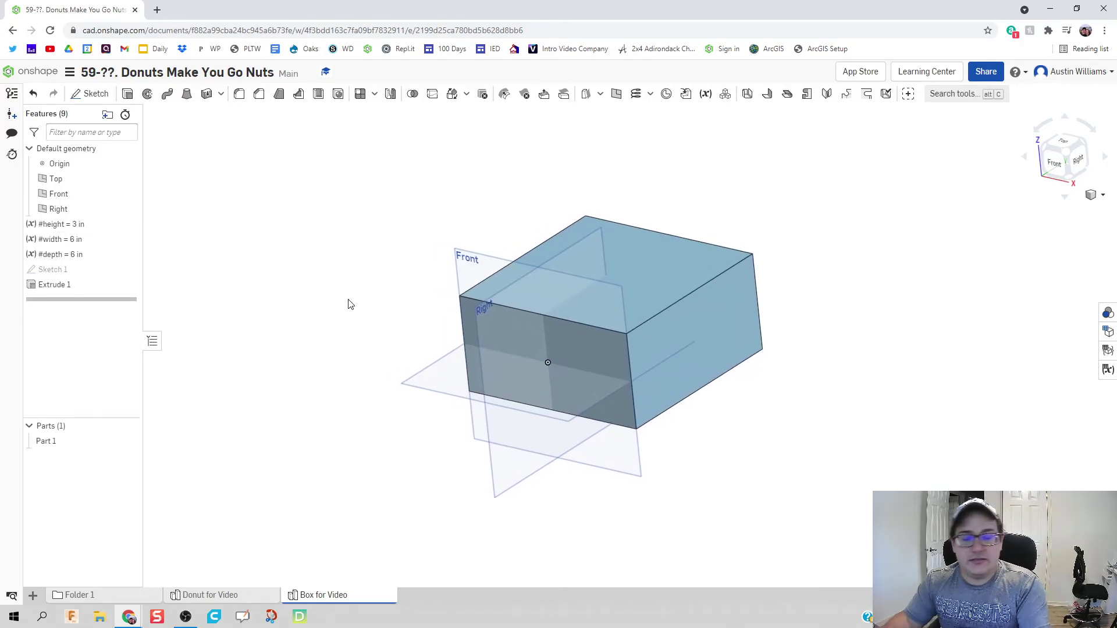
key(ctrl+z)
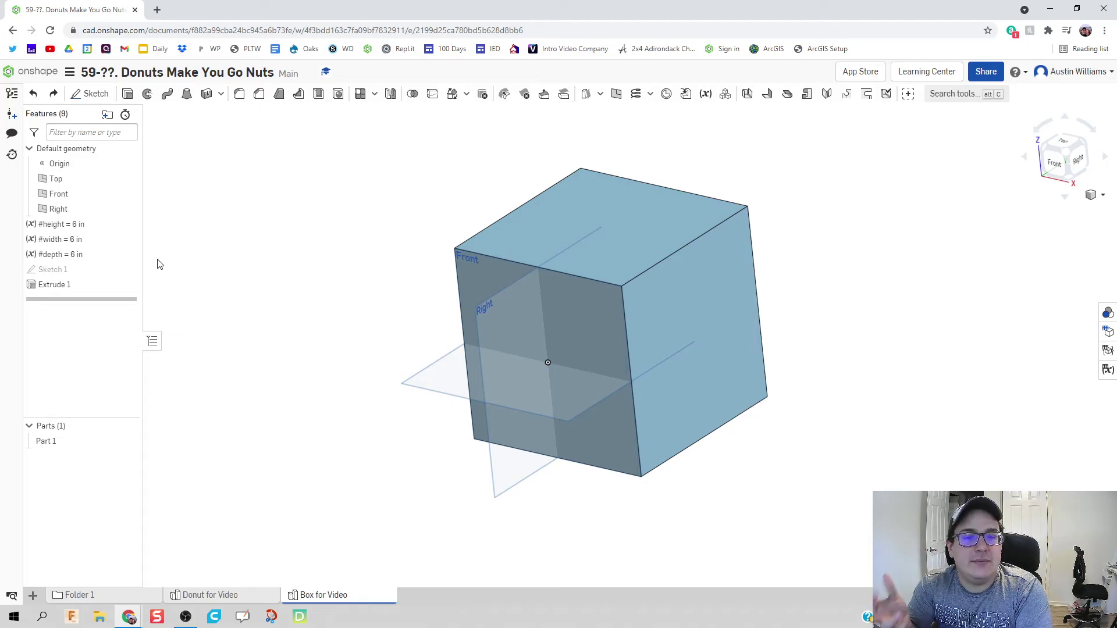
Step: Start Sheet metal model 1 on the cube, with 0.063 in thickness and 0.09 in bend radius
click(91, 93)
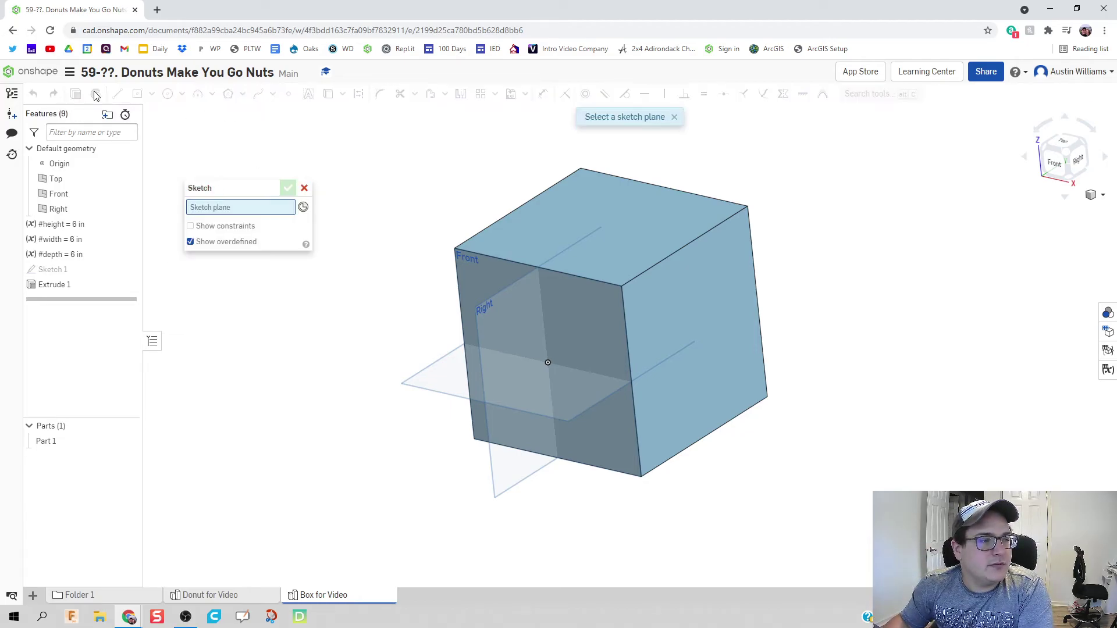
click(304, 188)
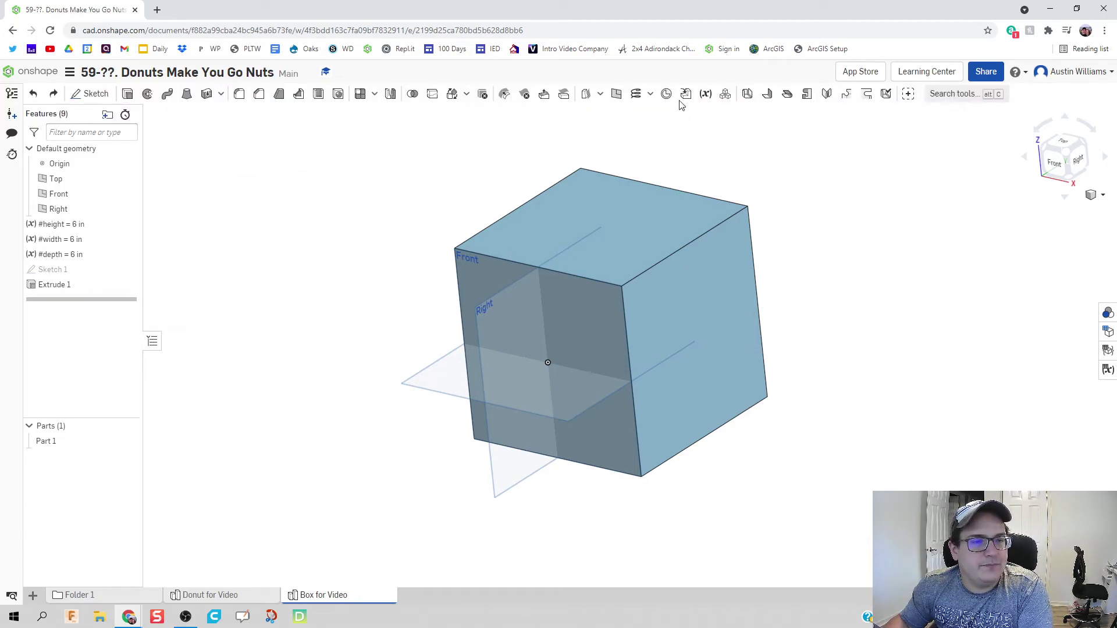
click(747, 95)
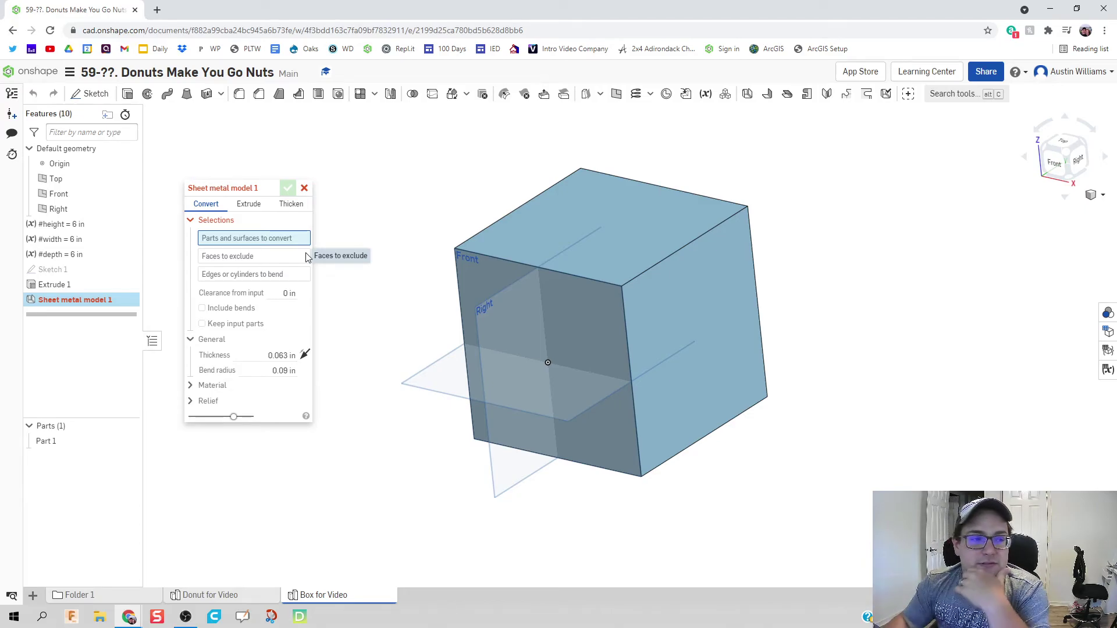
Step: Convert Part 1 to sheet metal with its top face excluded, making an open-top box
click(668, 254)
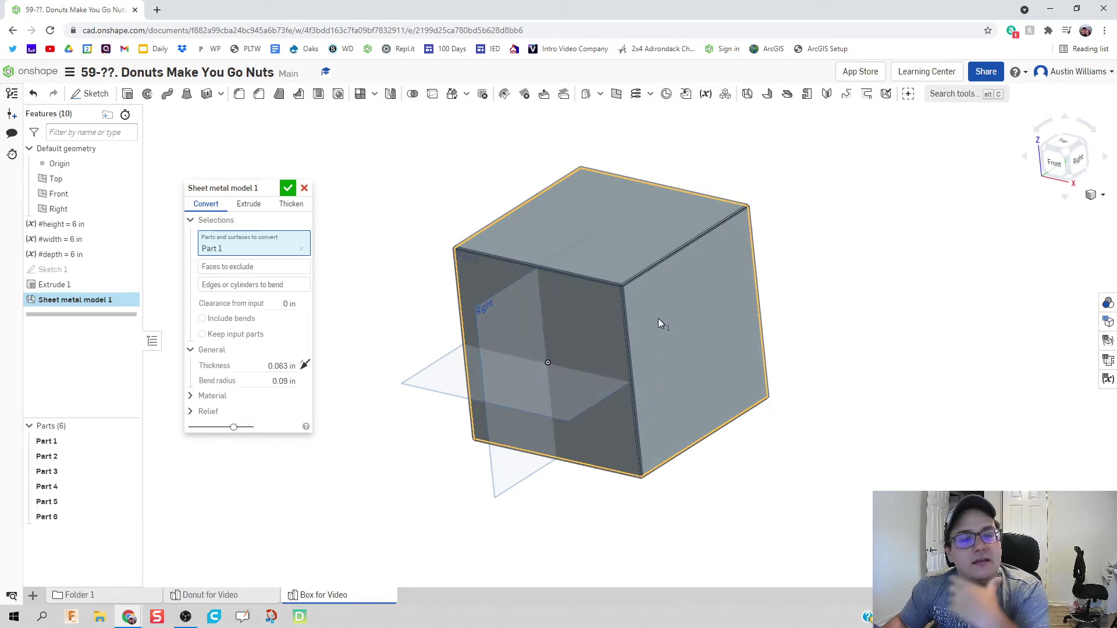
click(277, 271)
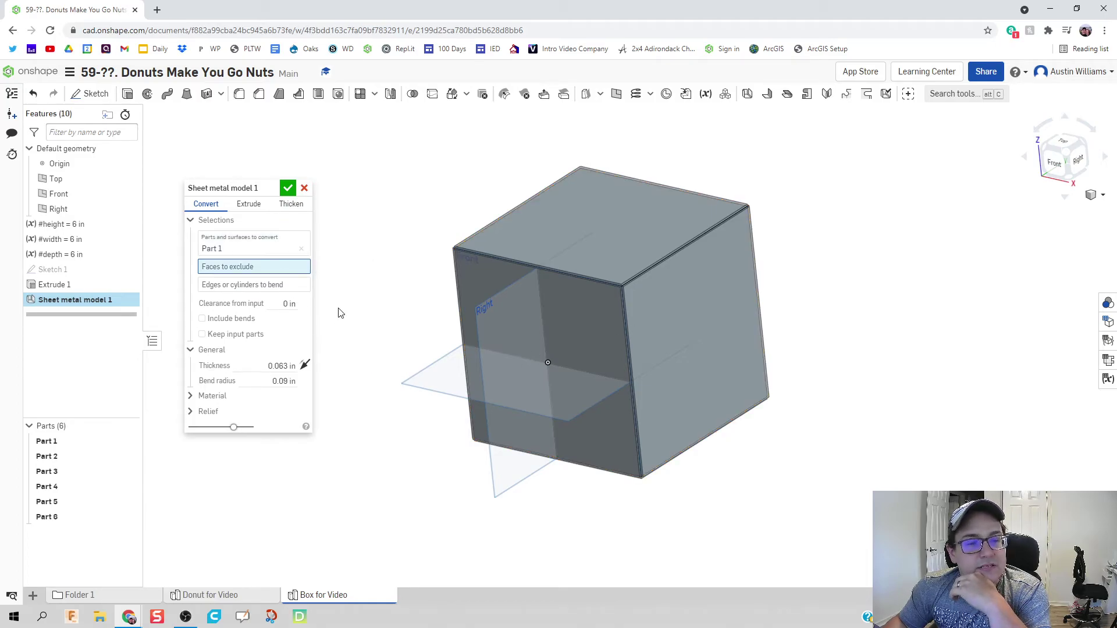
right_drag(388, 265, 391, 280)
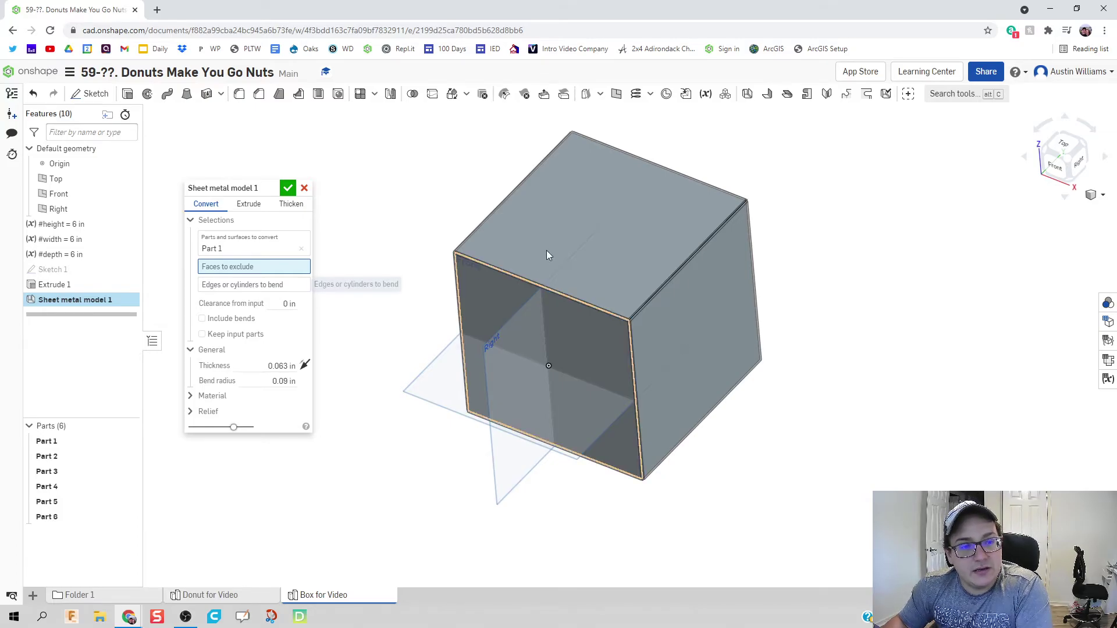
click(584, 235)
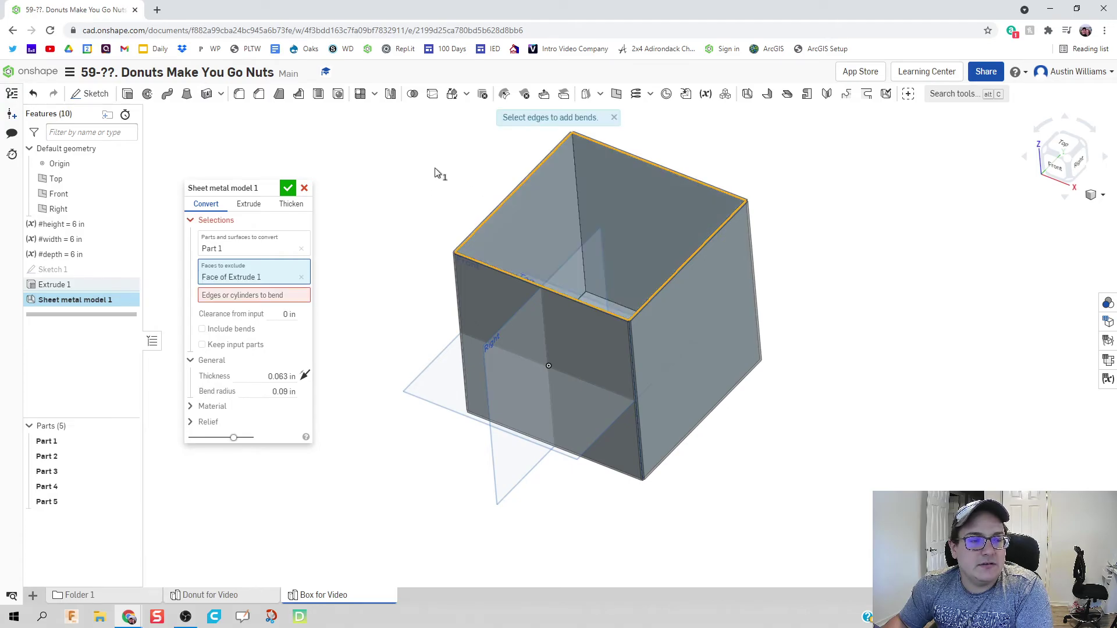
right_drag(441, 169, 446, 192)
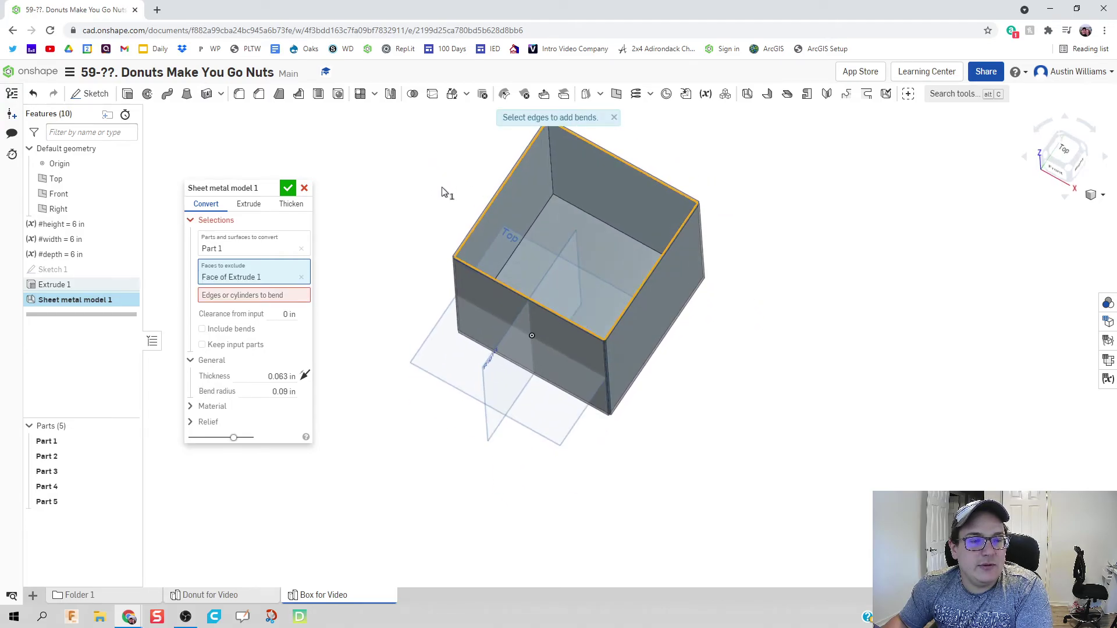
scroll(456, 273, up, 5)
right_drag(463, 266, 425, 186)
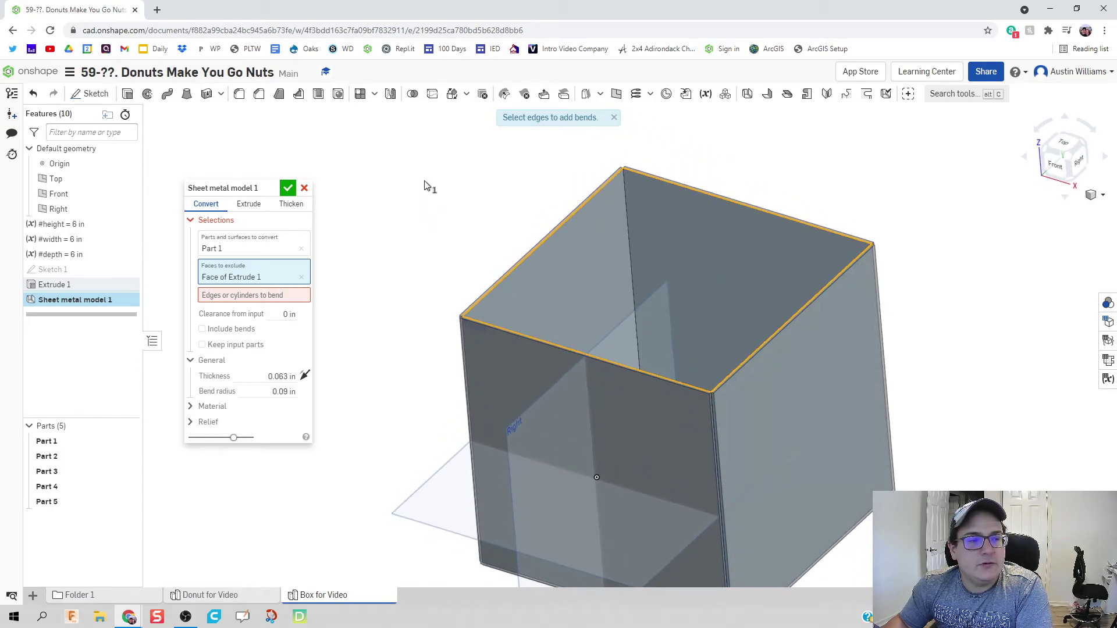
click(302, 296)
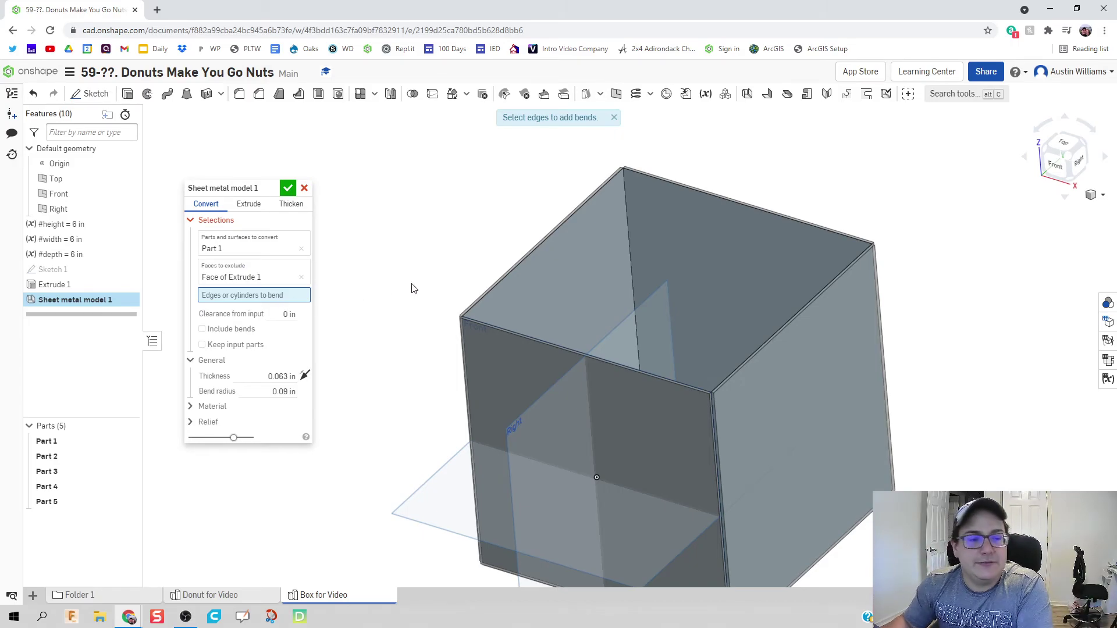
Step: Add all four bottom edges of the cube as bend edges in Sheet metal model 1
right_drag(409, 260, 606, 317)
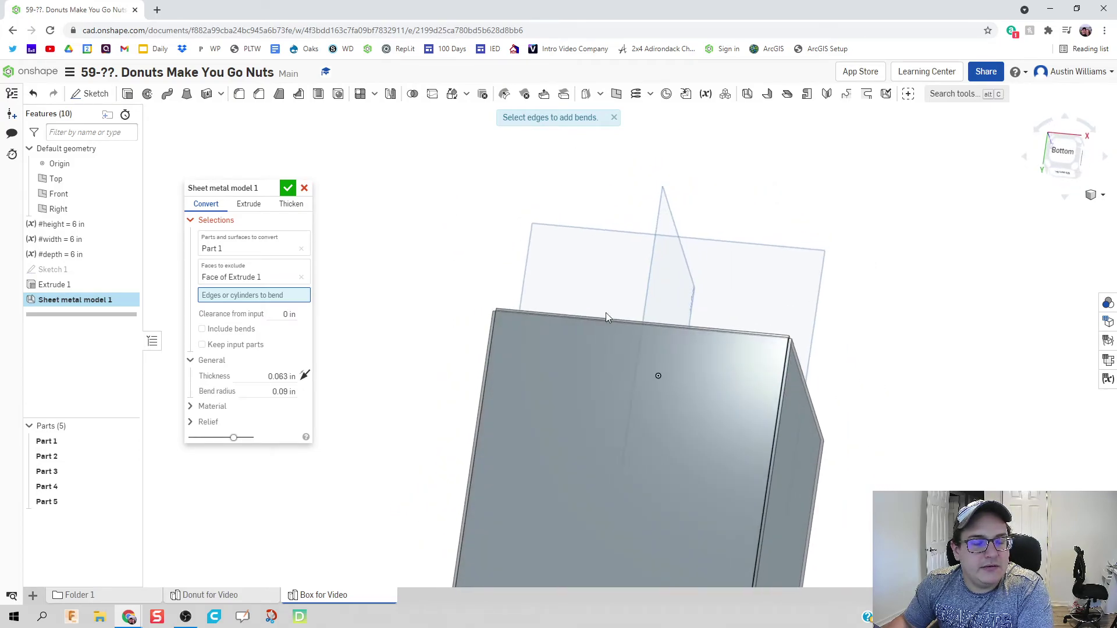
click(655, 325)
click(484, 386)
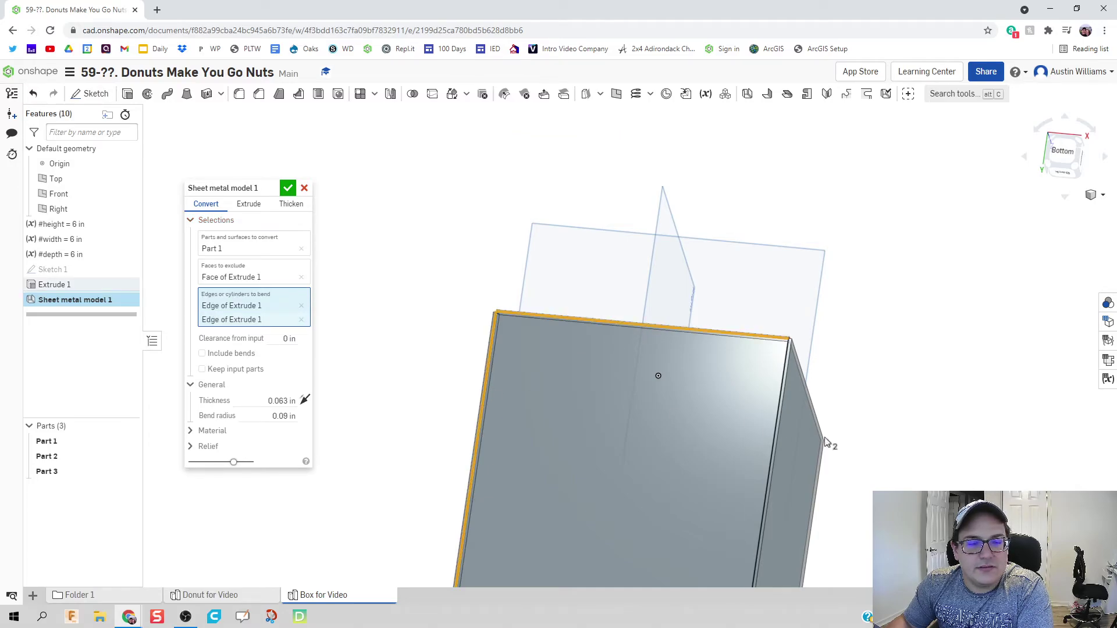
scroll(774, 440, up, 4)
scroll(775, 440, up, 3)
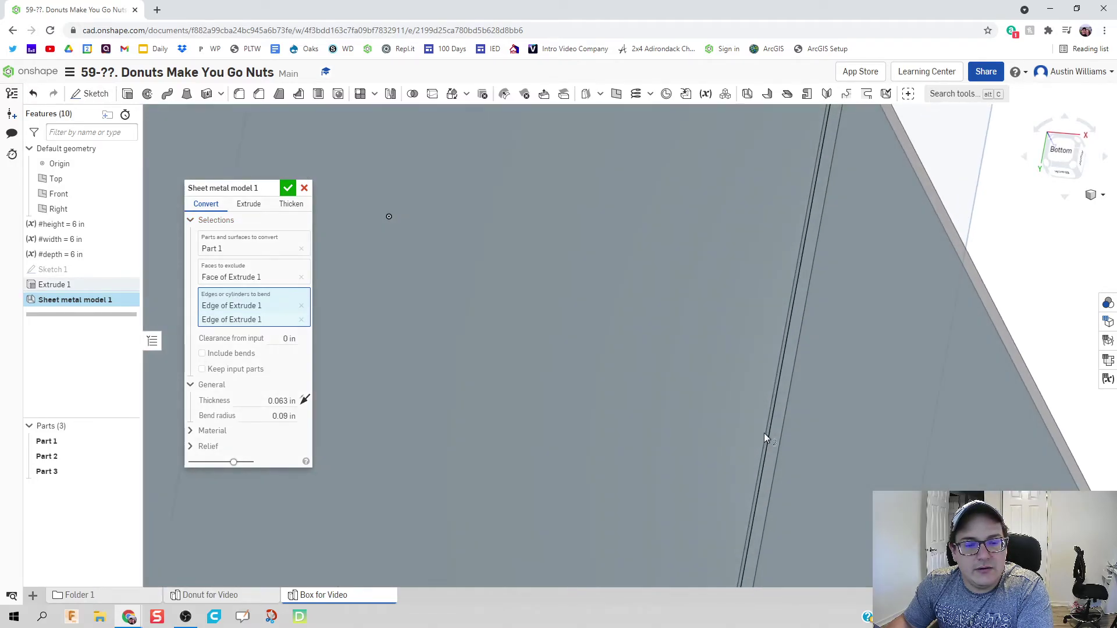
click(770, 434)
scroll(640, 448, down, 5)
right_drag(631, 460, 749, 190)
scroll(546, 494, up, 2)
scroll(547, 494, down, 3)
right_drag(541, 497, 545, 462)
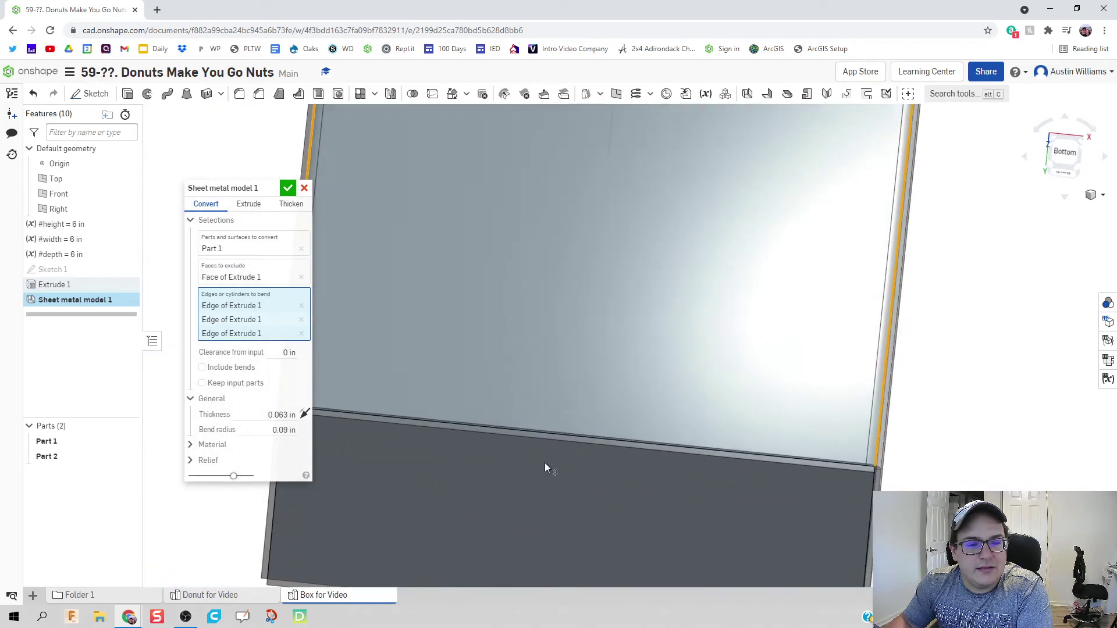
click(546, 431)
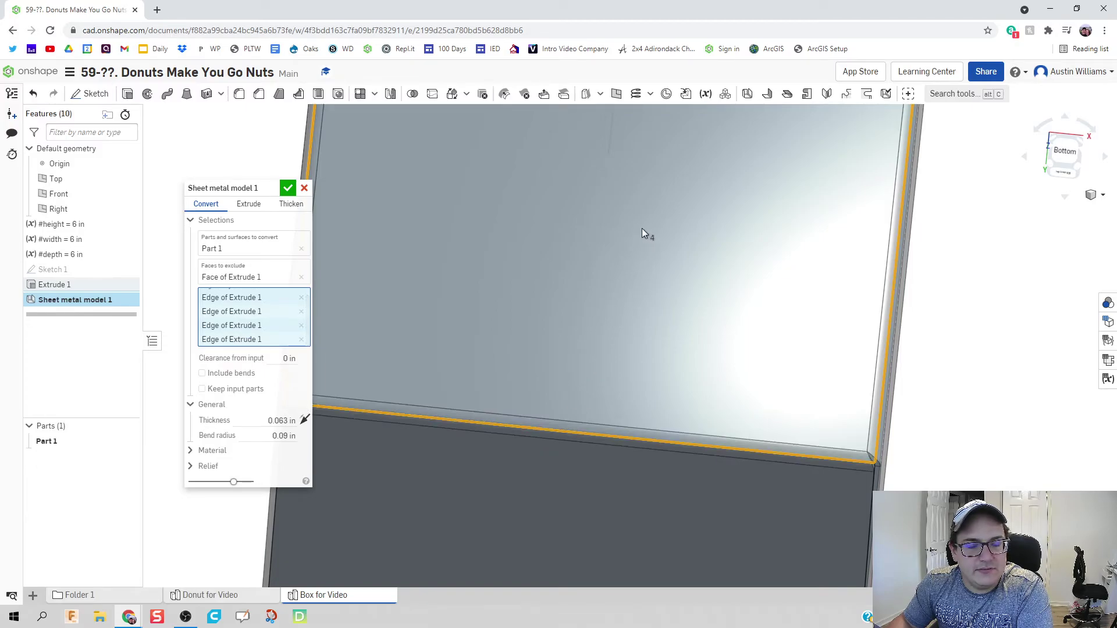
right_drag(641, 228, 907, 210)
Step: Set the corner relief type to Closed after briefly trying Simple
click(1074, 152)
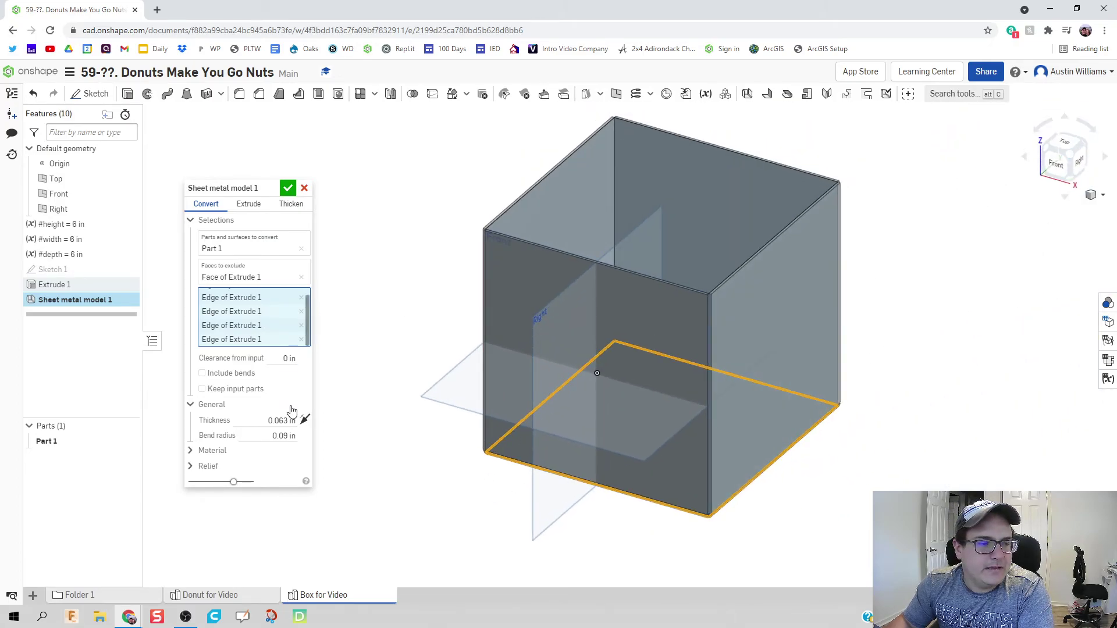
click(208, 467)
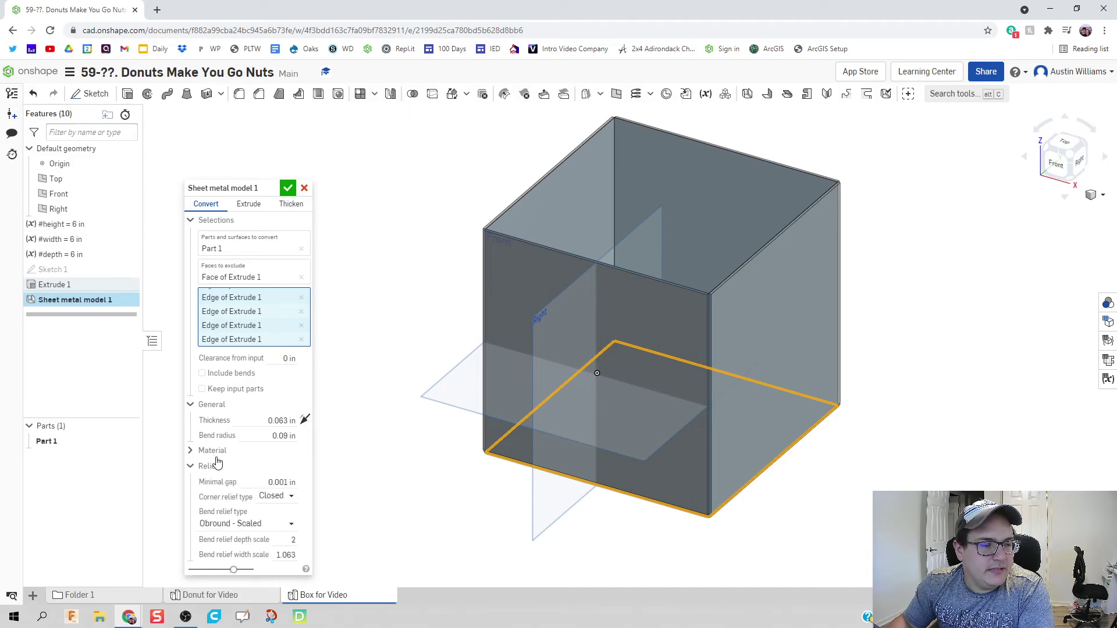
click(270, 497)
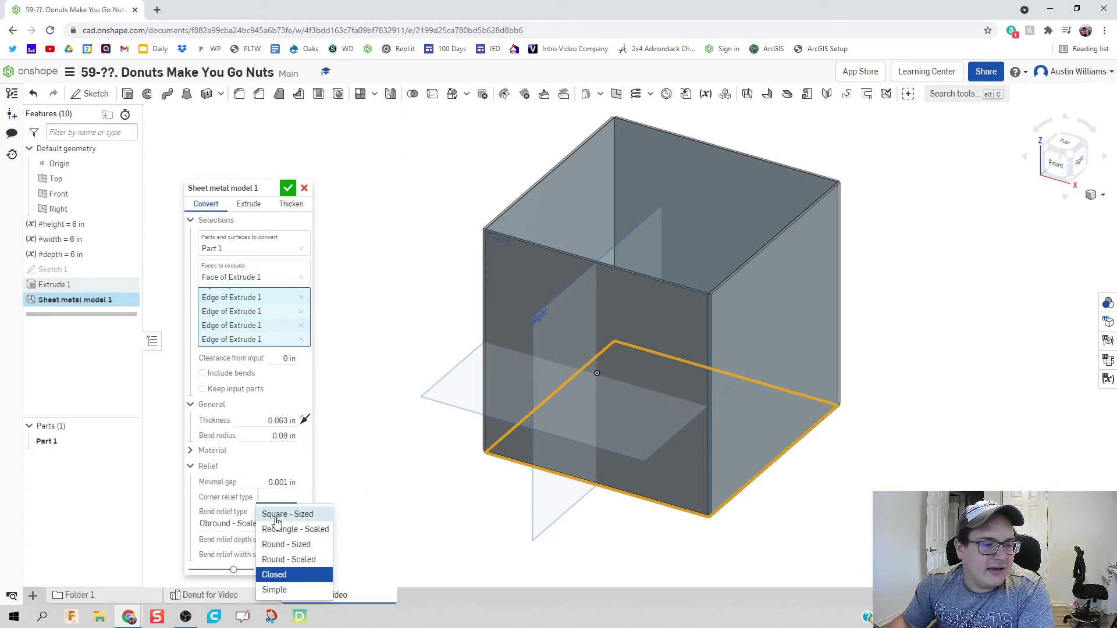
click(305, 591)
scroll(756, 526, up, 8)
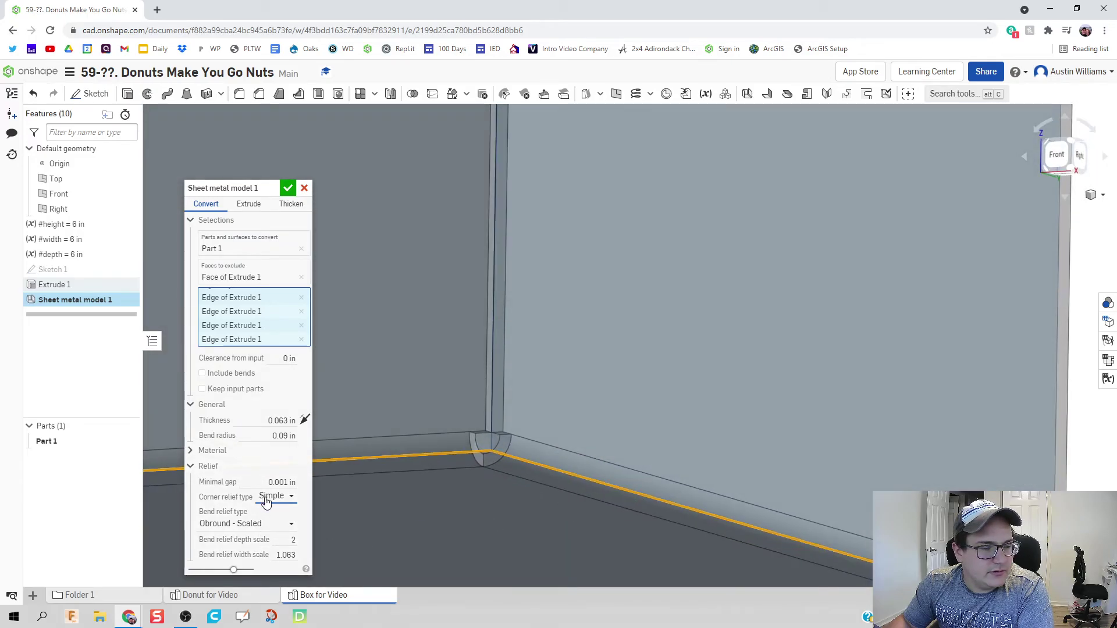
click(266, 498)
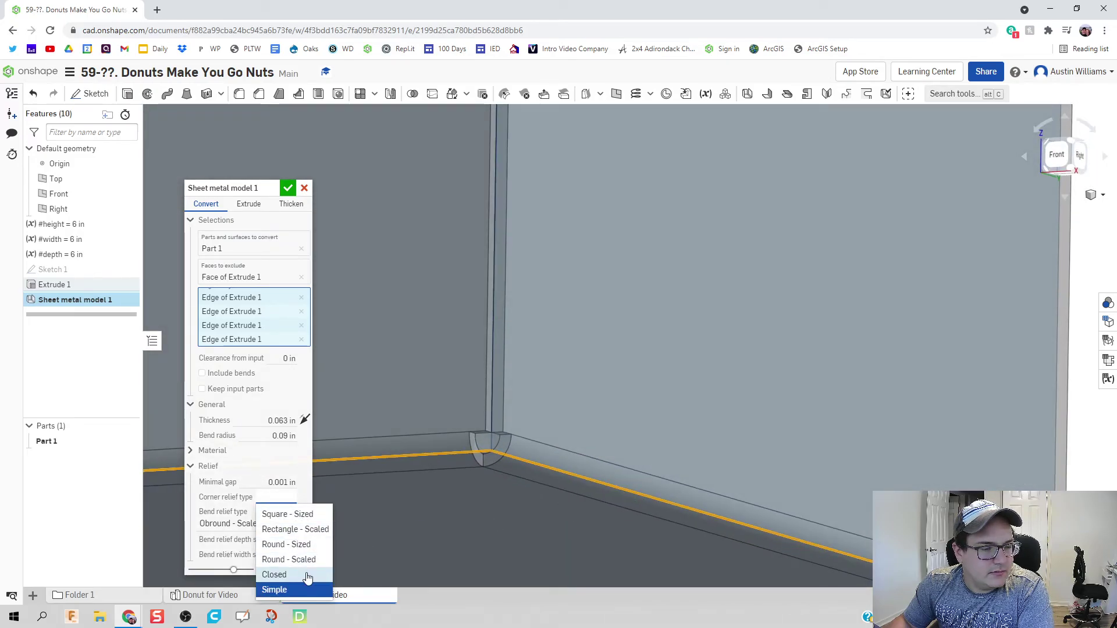
click(282, 575)
Step: Inspect the box from several angles and accept Sheet metal model 1
scroll(425, 493, down, 8)
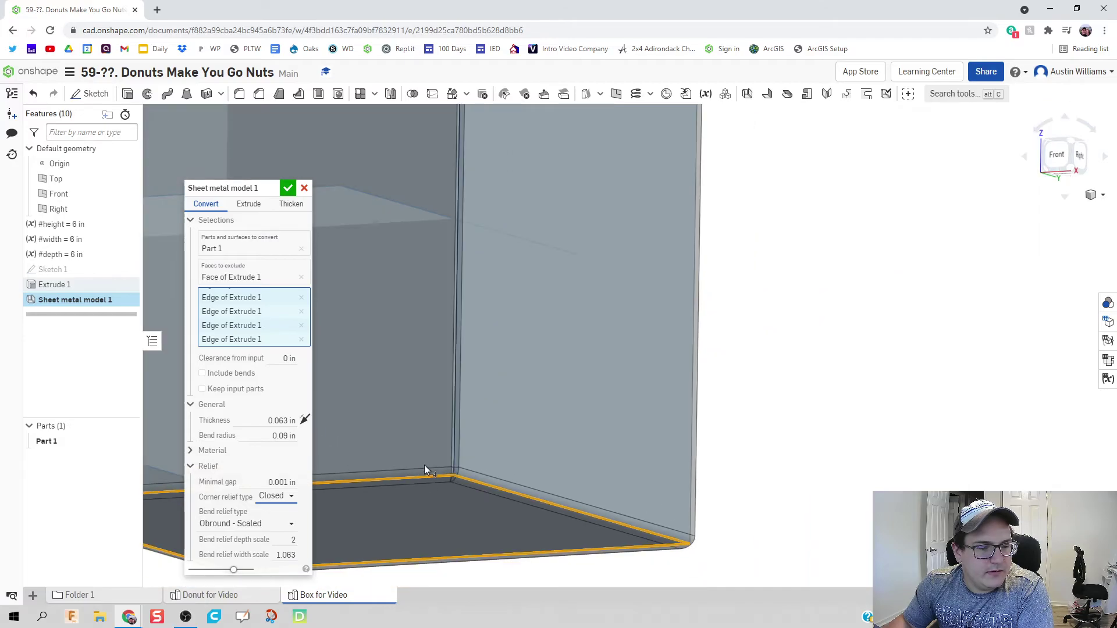
scroll(429, 491, down, 3)
right_drag(429, 491, 681, 580)
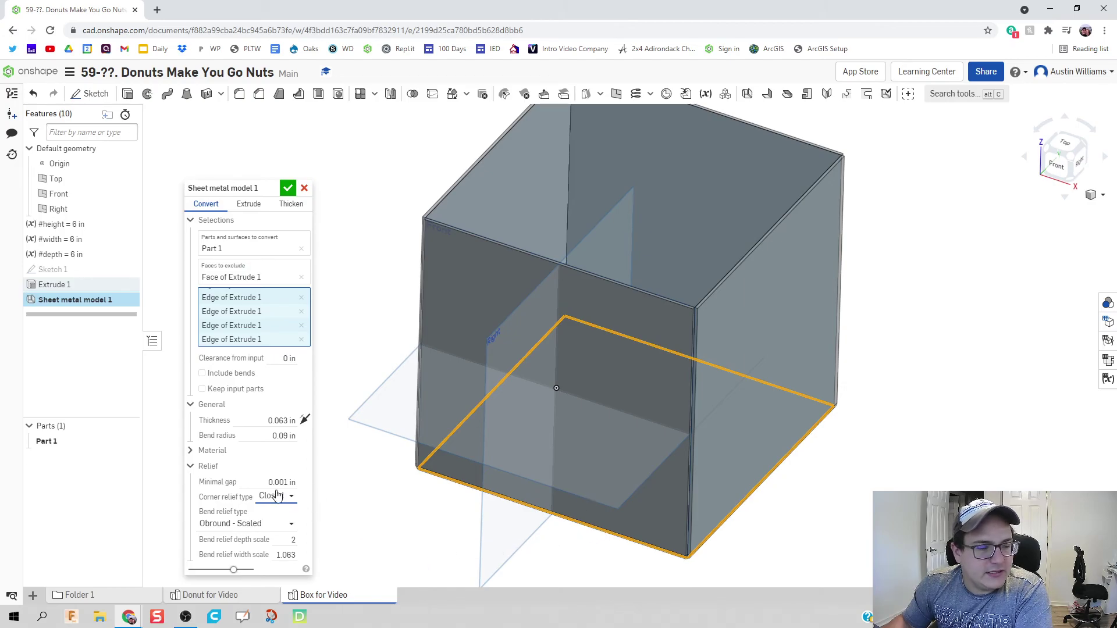
mouse_move(402, 533)
right_down()
mouse_move(393, 456)
mouse_move(393, 516)
right_up()
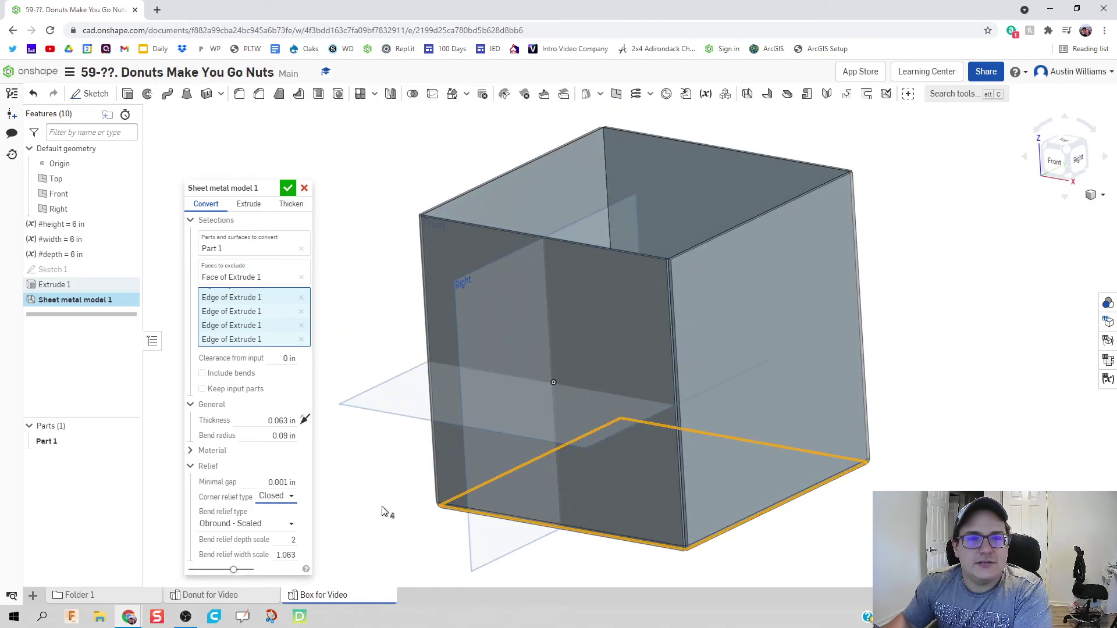
click(289, 189)
middle_drag(316, 190, 361, 181)
right_drag(361, 182, 333, 235)
scroll(331, 236, down, 1)
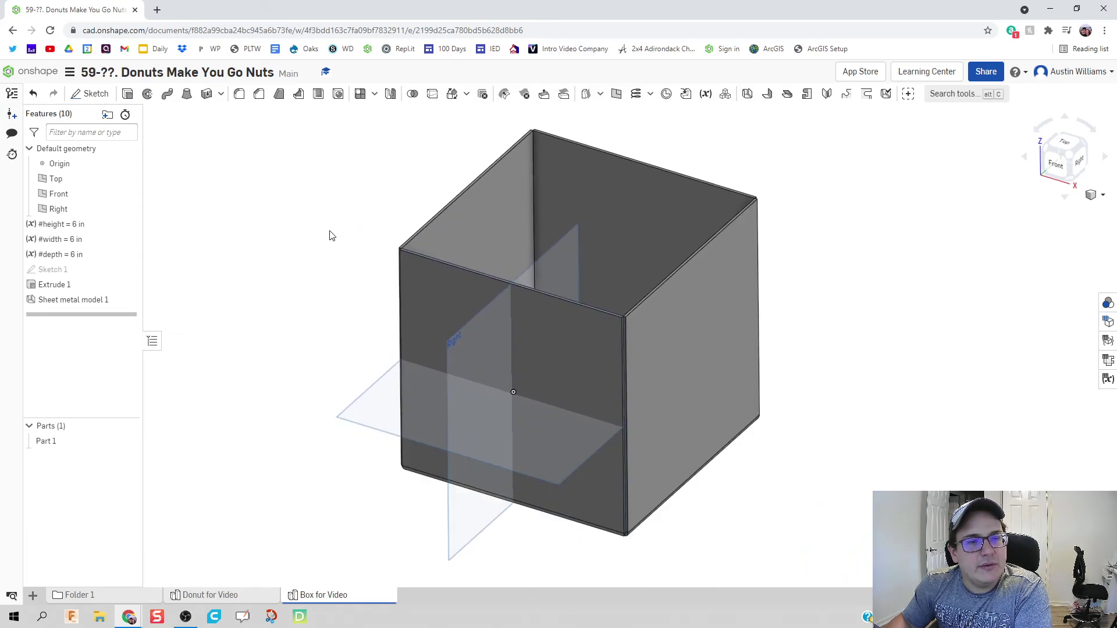
Step: Rename Part 1 in the Parts list to 'Box Bottom'
right_click(69, 444)
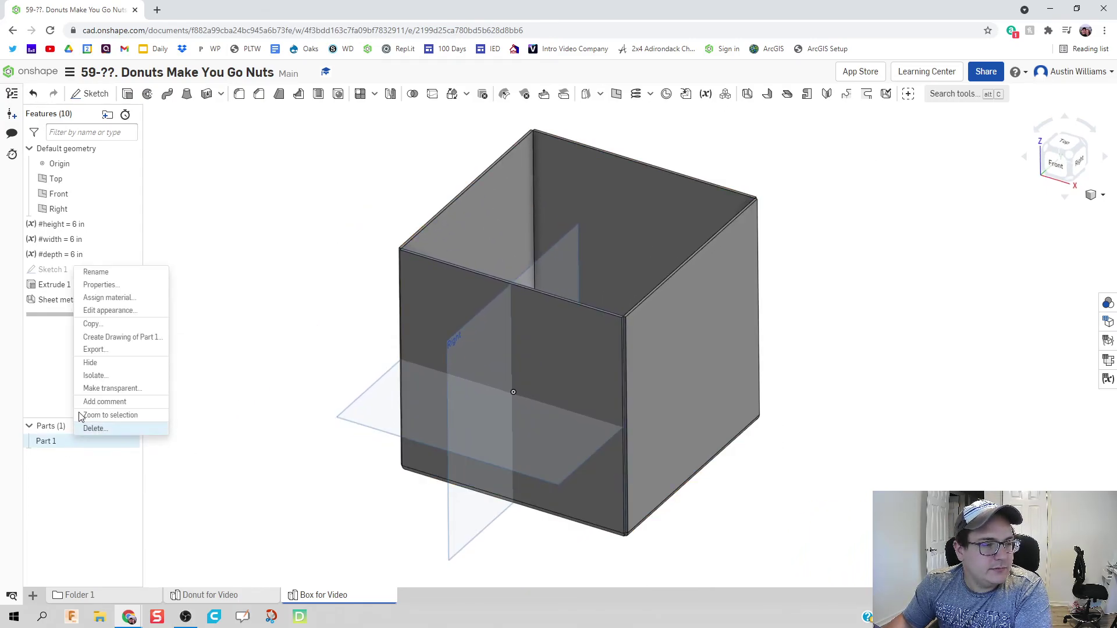
click(119, 274)
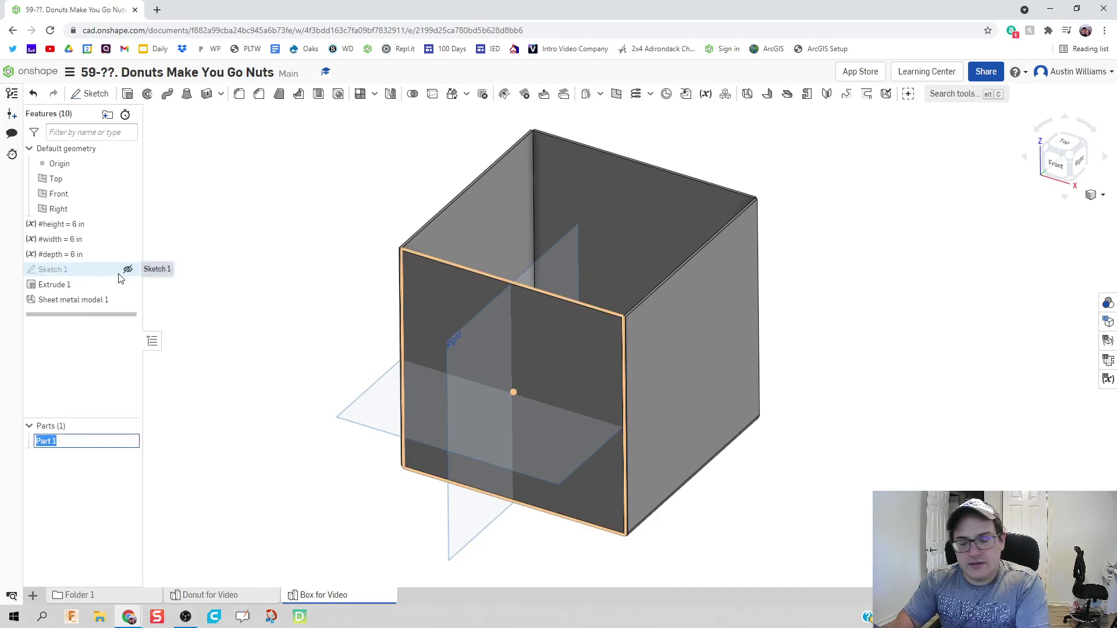
text(Box B)
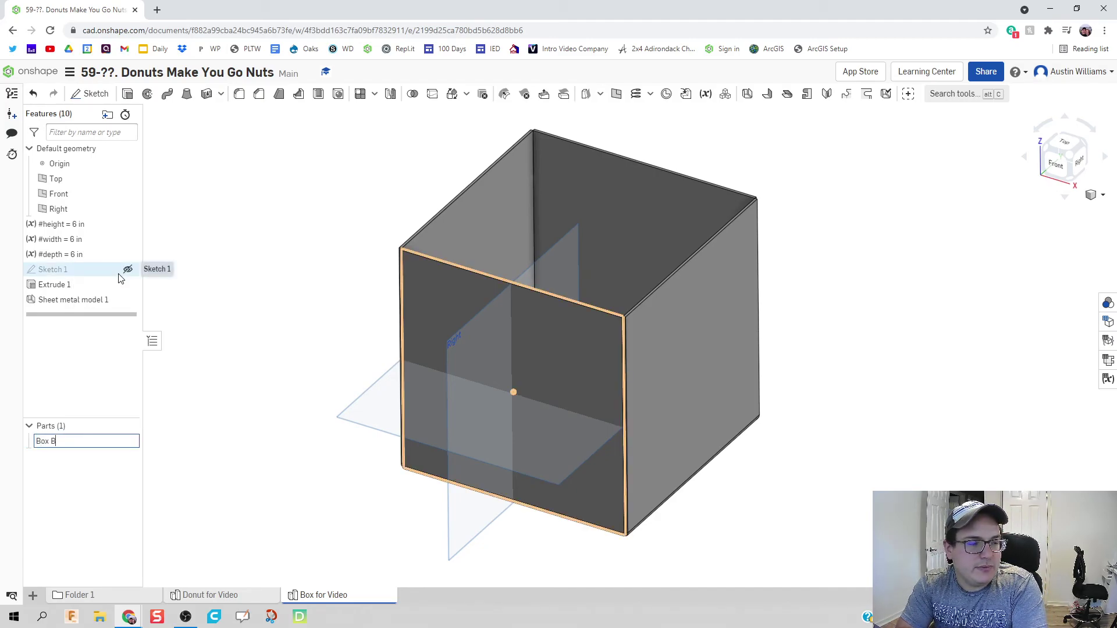
text(ottom)
key(Return)
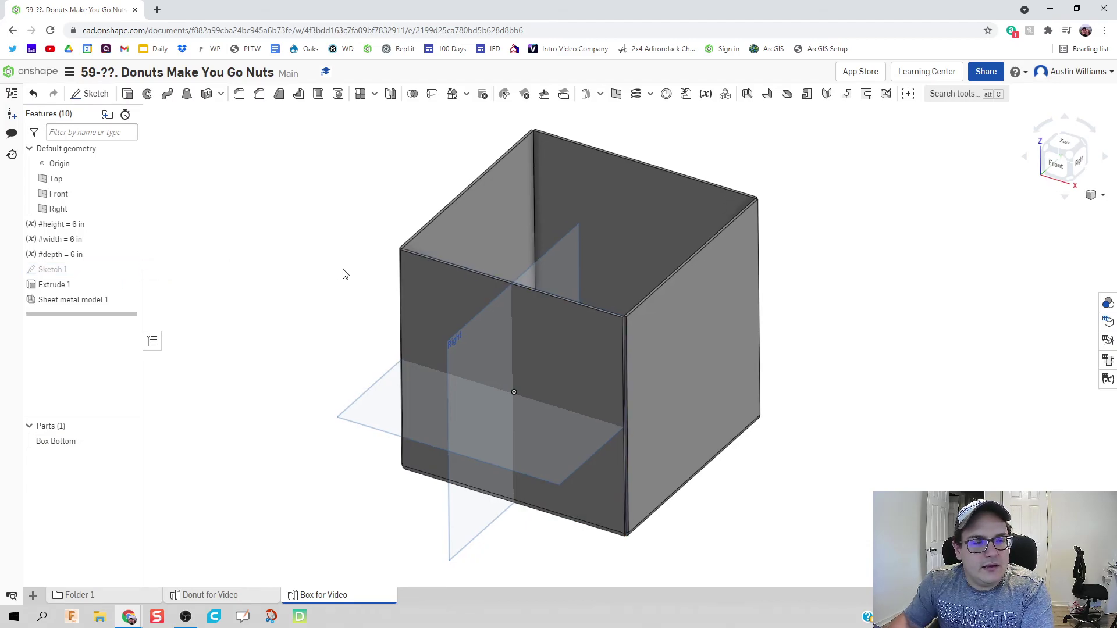
scroll(344, 274, up, 3)
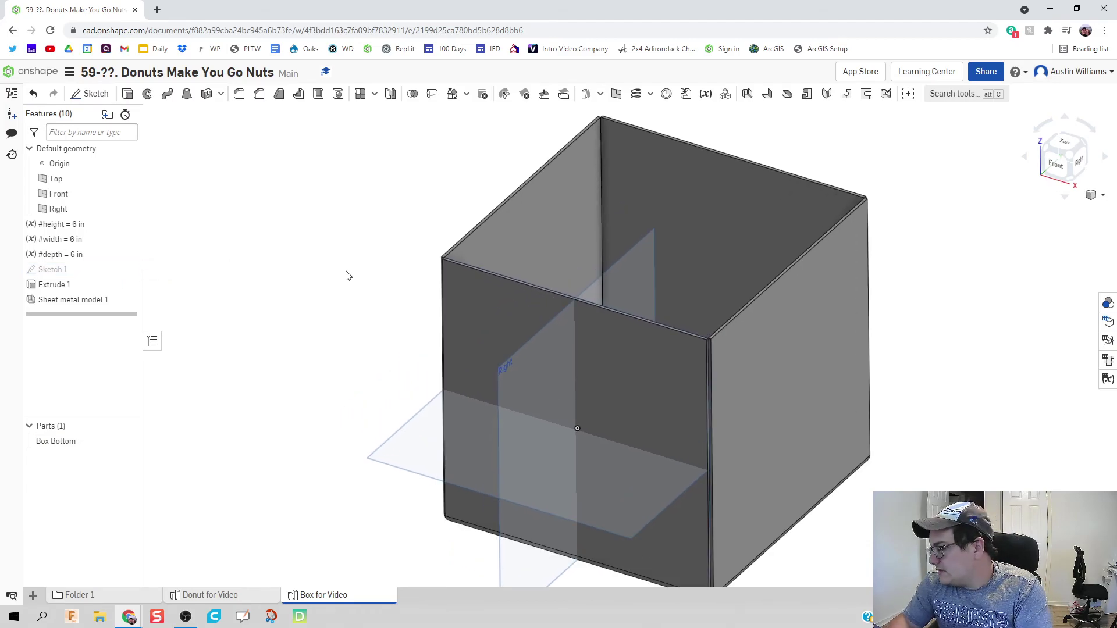